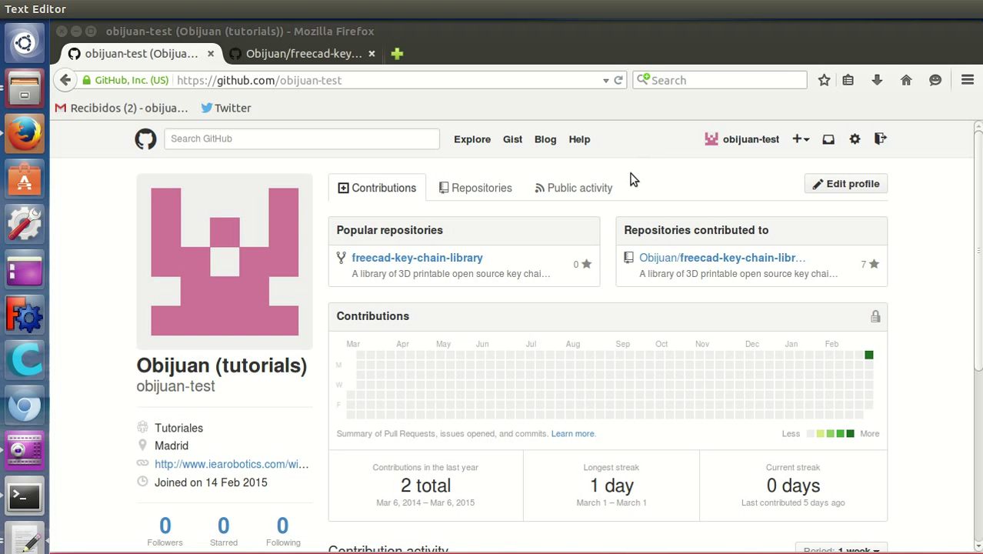
- Start a new GitHub repository named contribucion-a-ciegas
click(804, 142)
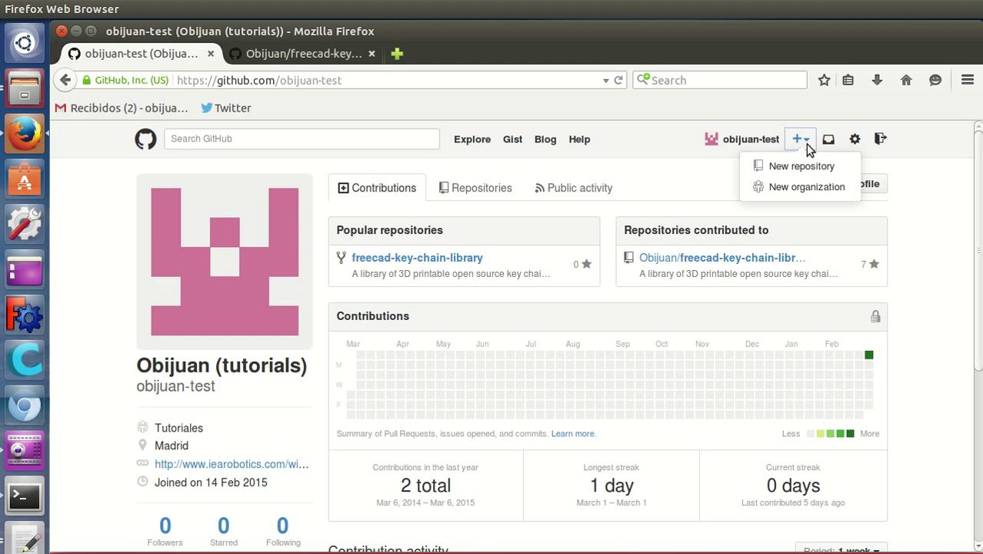
click(800, 168)
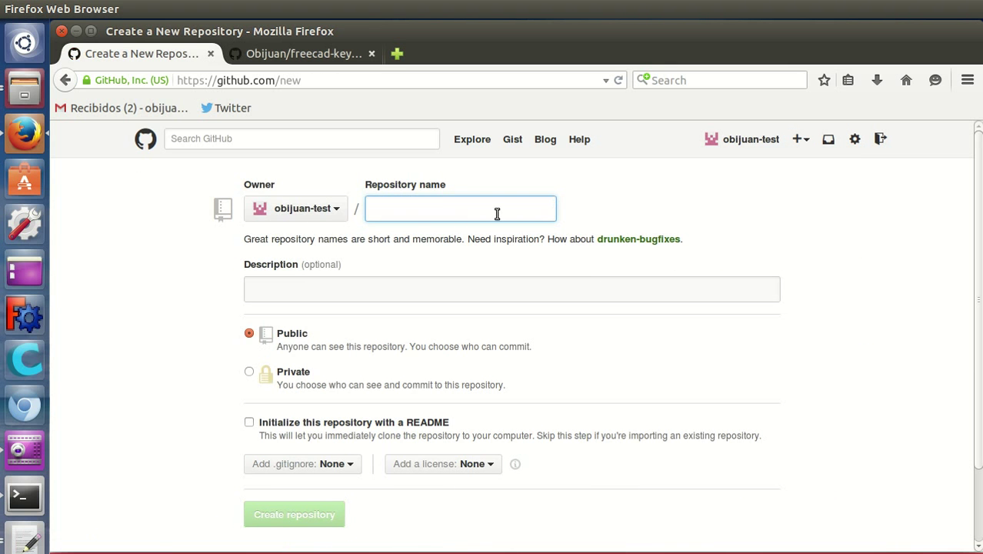
click(446, 213)
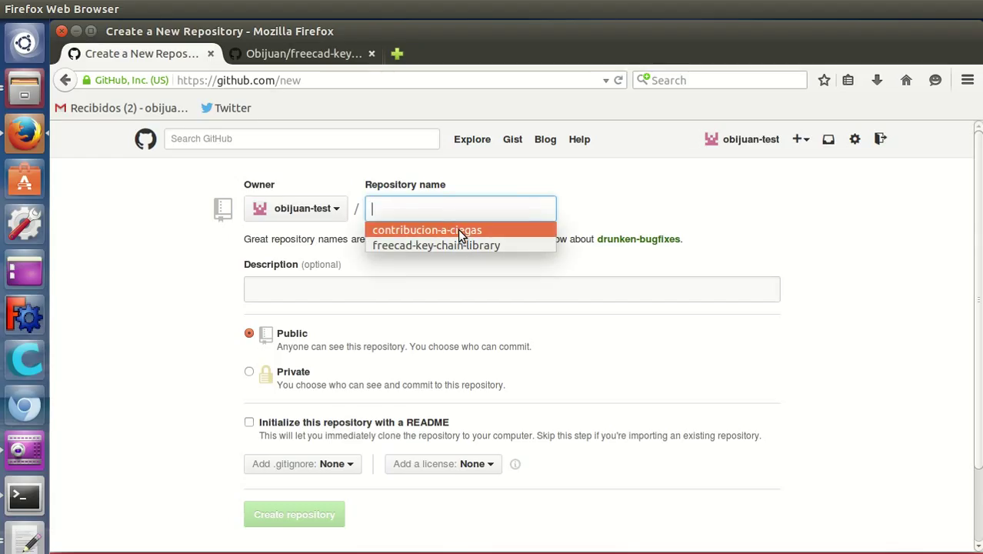
click(459, 231)
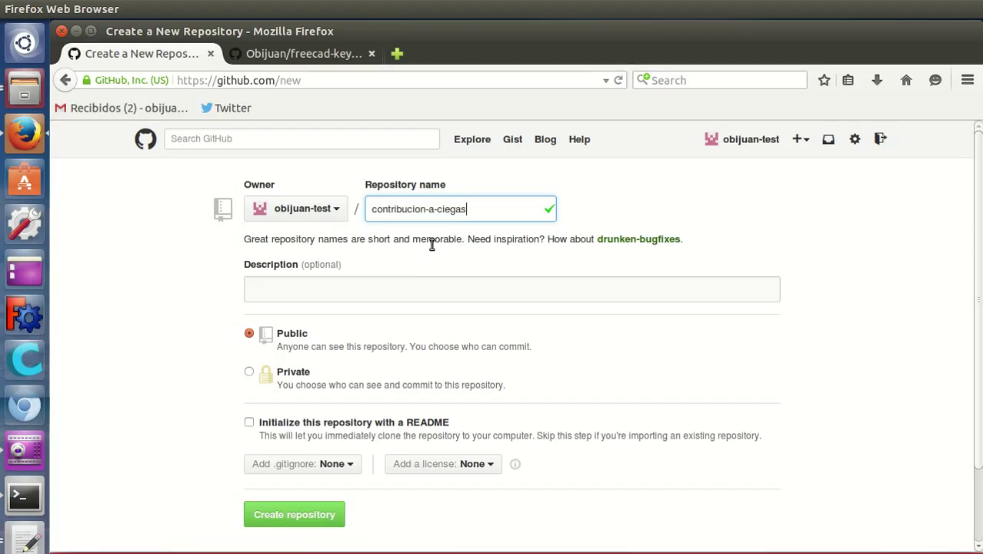
- Add the suggested description beginning 'Repo' and initialize the repository with a README
click(426, 292)
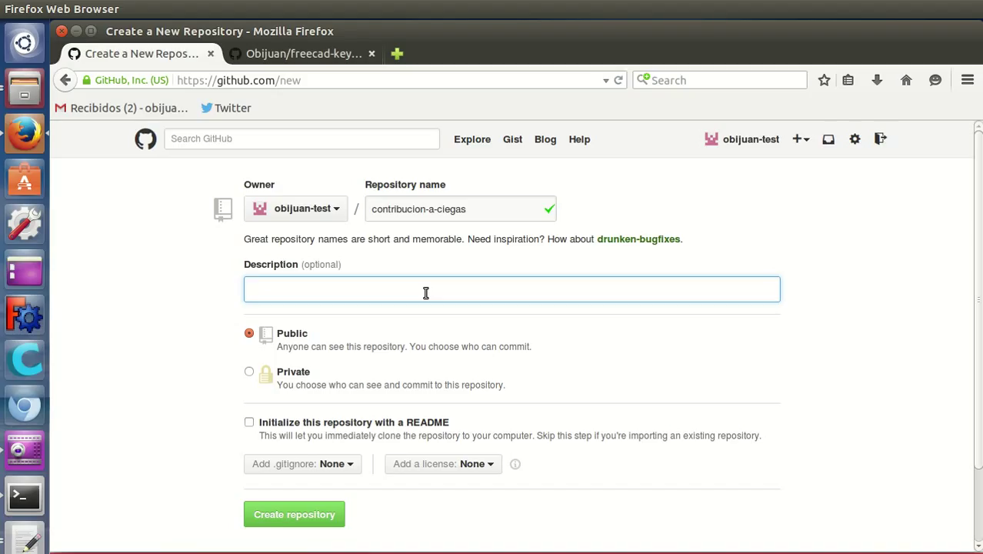
text(Repo)
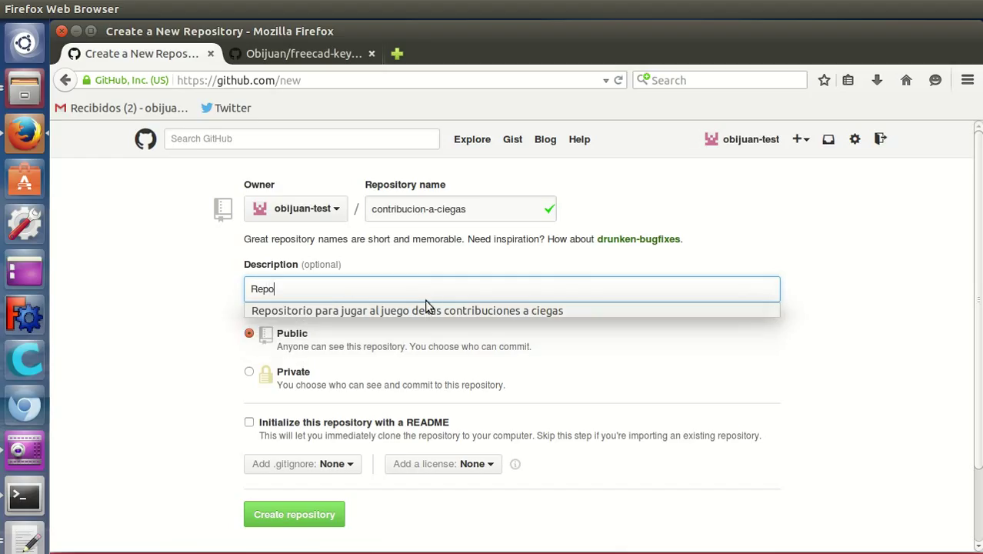
click(427, 309)
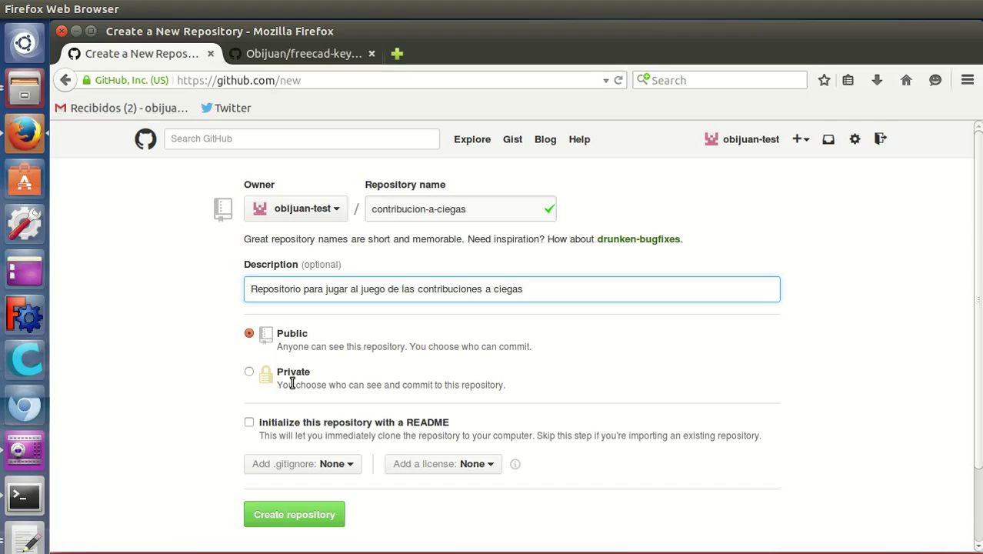
click(249, 423)
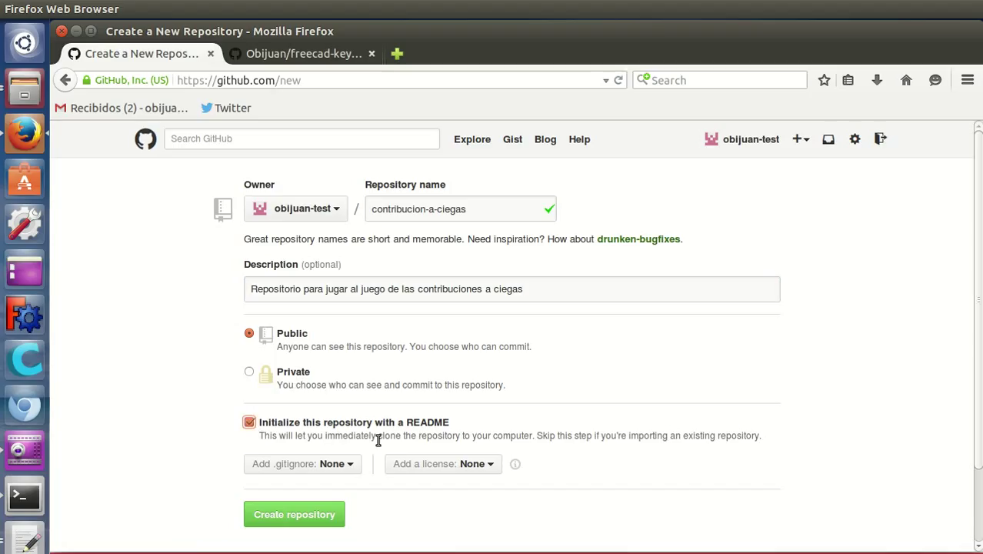
scroll(762, 414, down, 1)
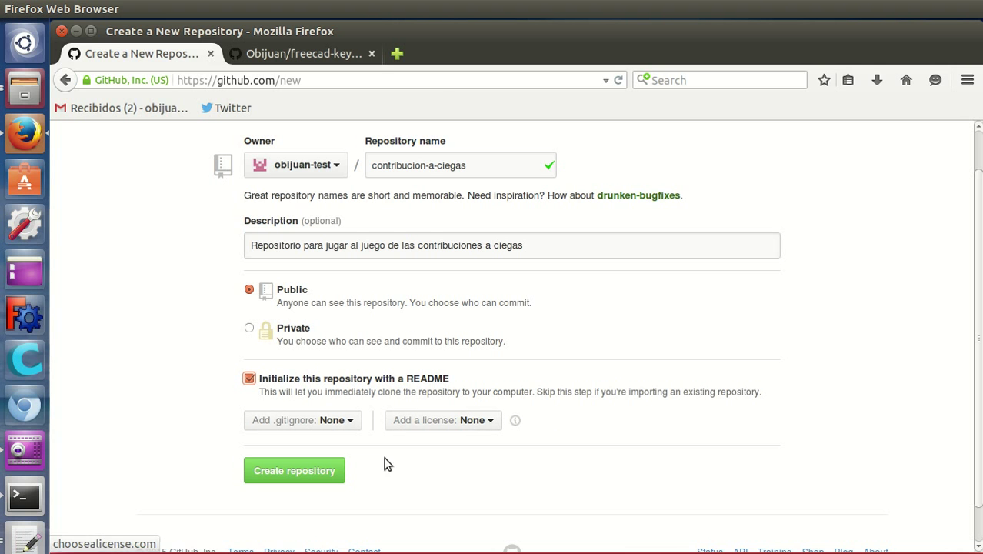
- Create contribucion-a-ciegas and review its page showing README.md and the Initial commit
click(277, 468)
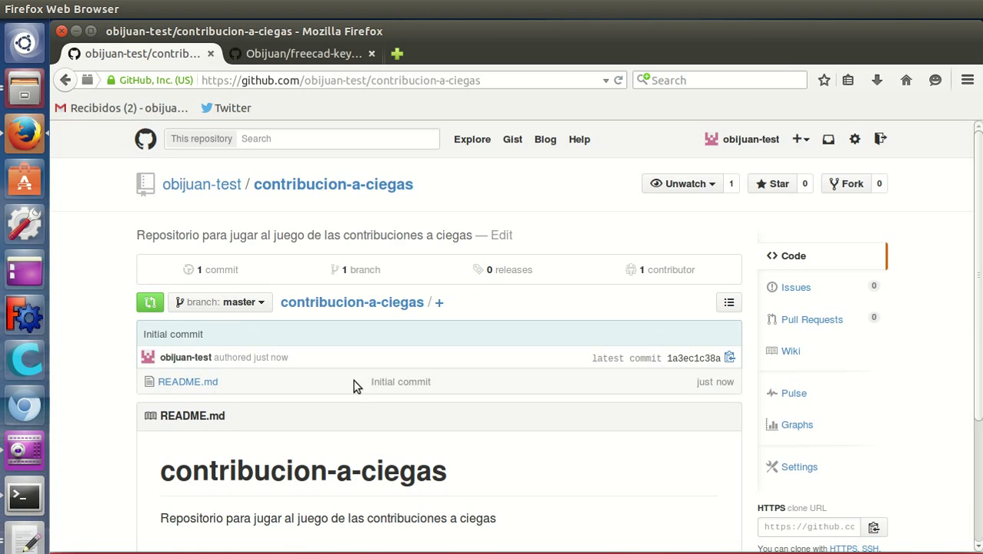
scroll(356, 385, down, 2)
scroll(356, 385, up, 2)
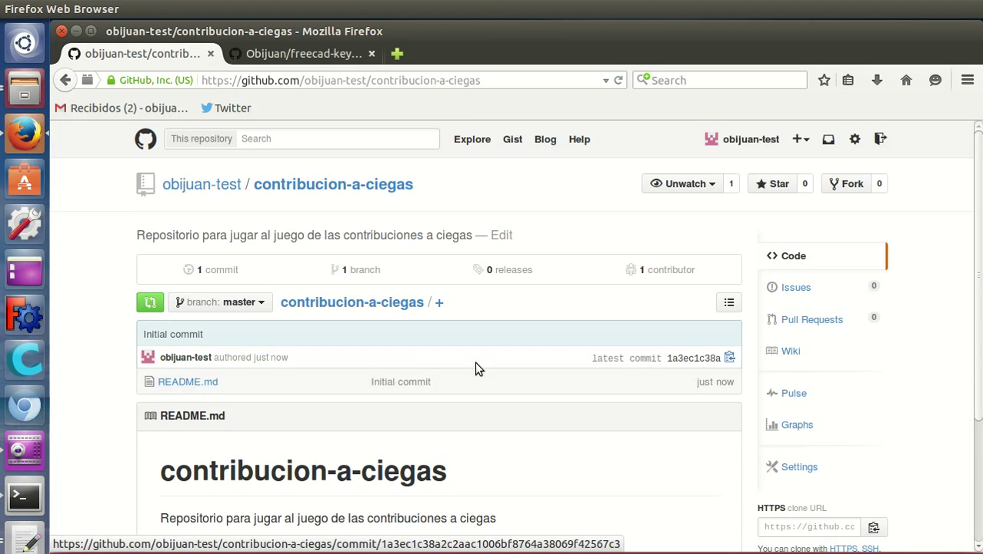
scroll(475, 361, down, 3)
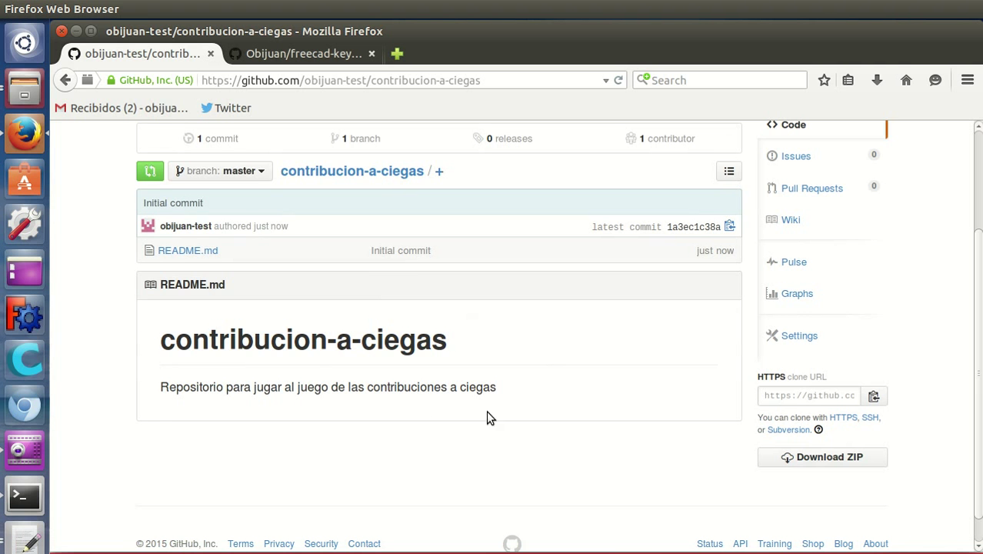
scroll(608, 457, up, 3)
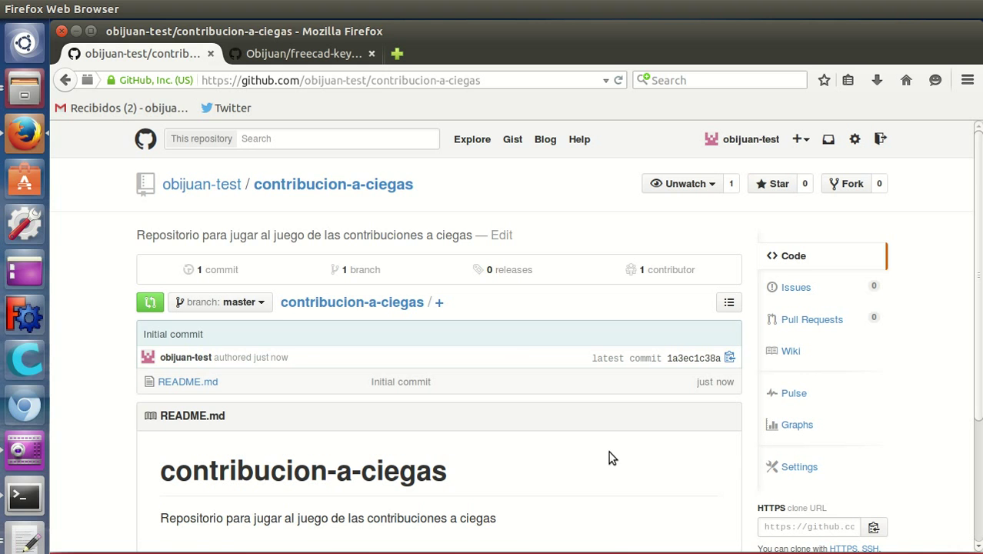
key(ctrl+alt+t)
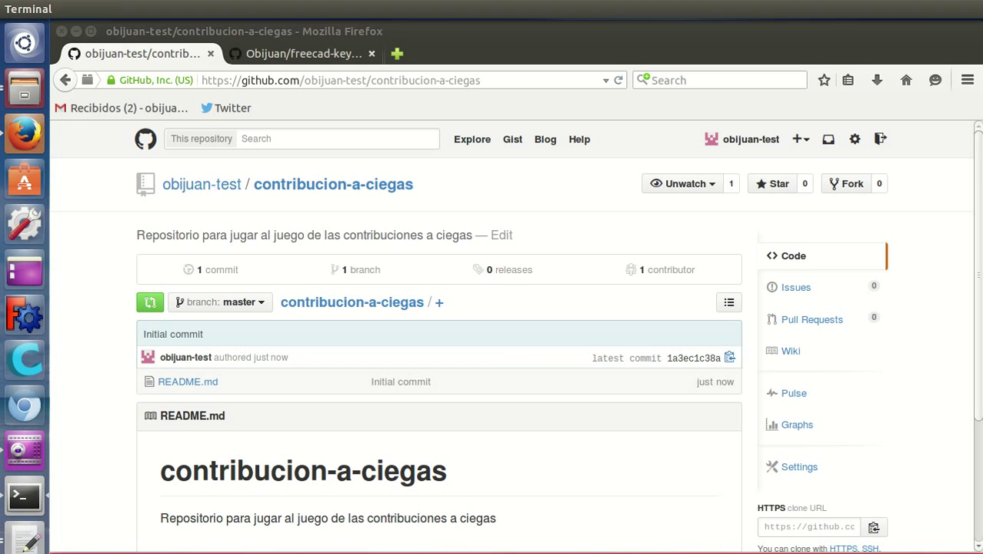
- Run git clone with the repository's HTTPS URL to copy it into development2
click(875, 527)
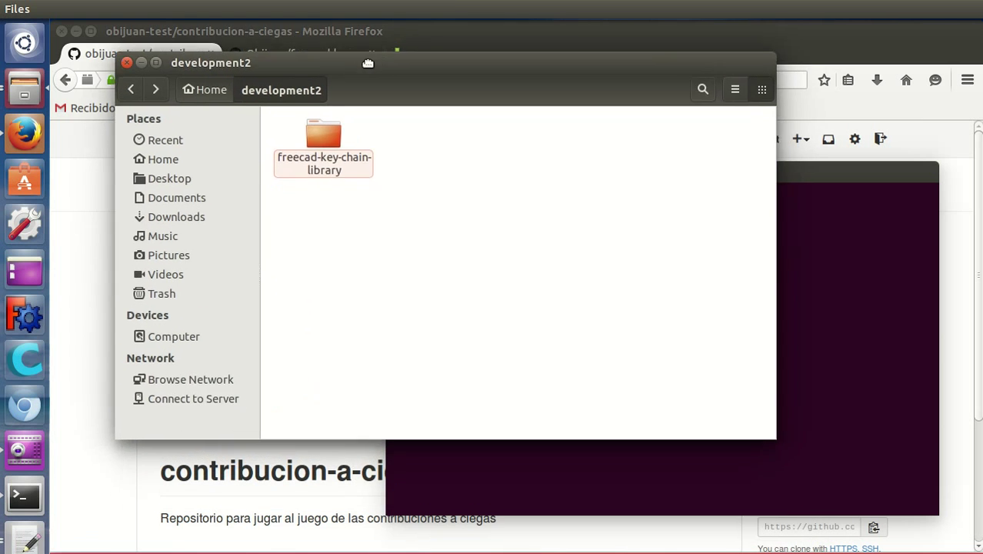
click(736, 168)
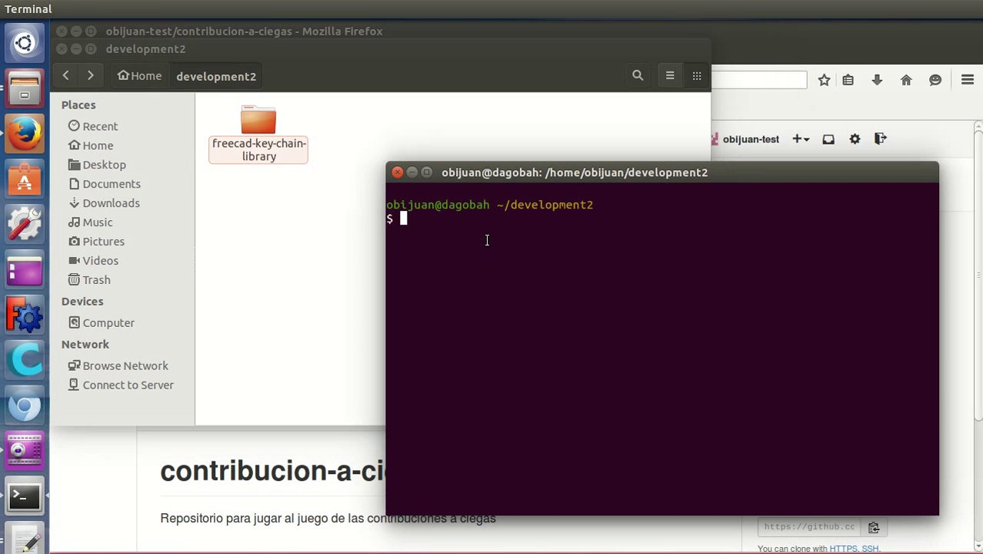
text(git clone)
right_click(511, 221)
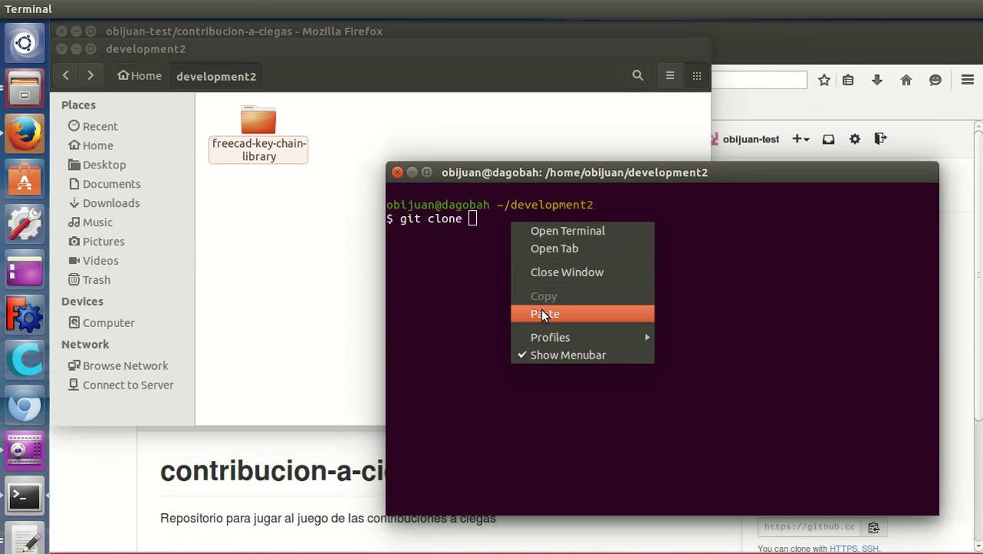
click(541, 308)
key(Return)
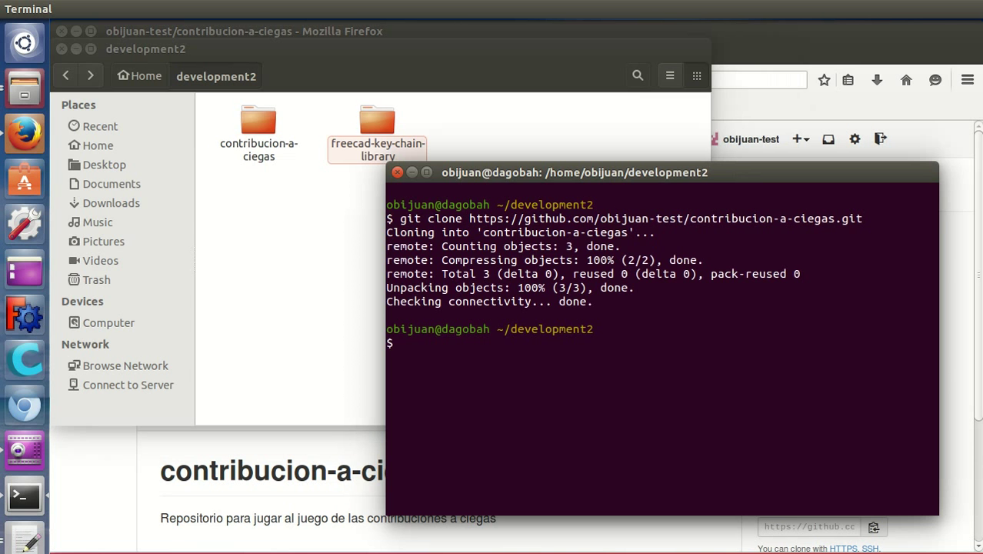
mouse_move(540, 171)
mouse_down()
mouse_move(245, 494)
mouse_move(232, 485)
mouse_up()
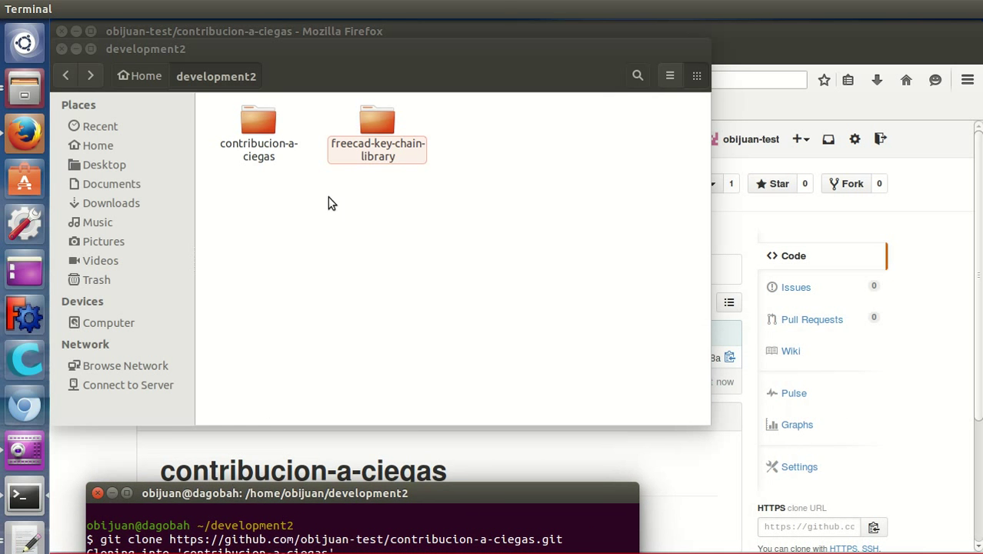
click(253, 146)
- Inside the cloned contribucion-a-ciegas folder, create a new folder named contribuciones
double_click(252, 146)
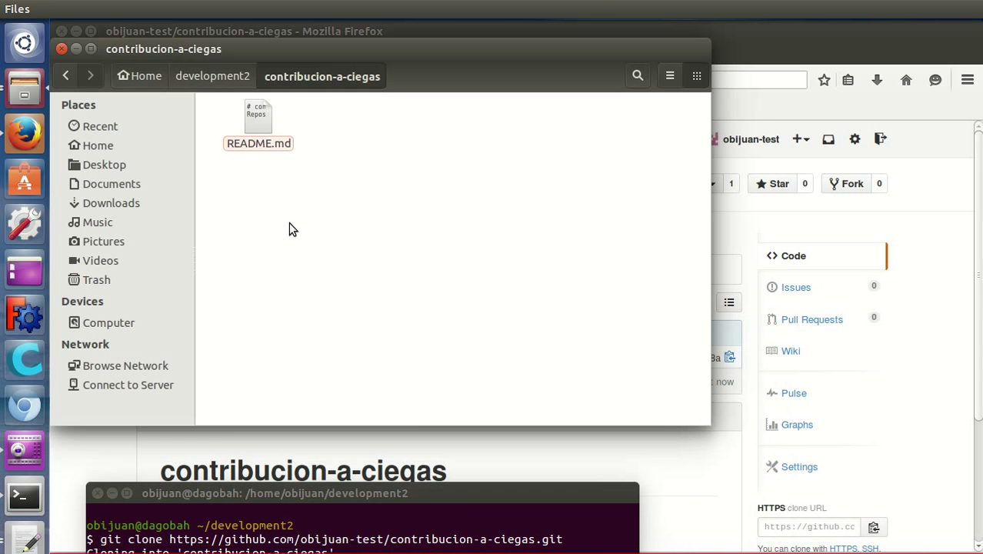
right_click(411, 123)
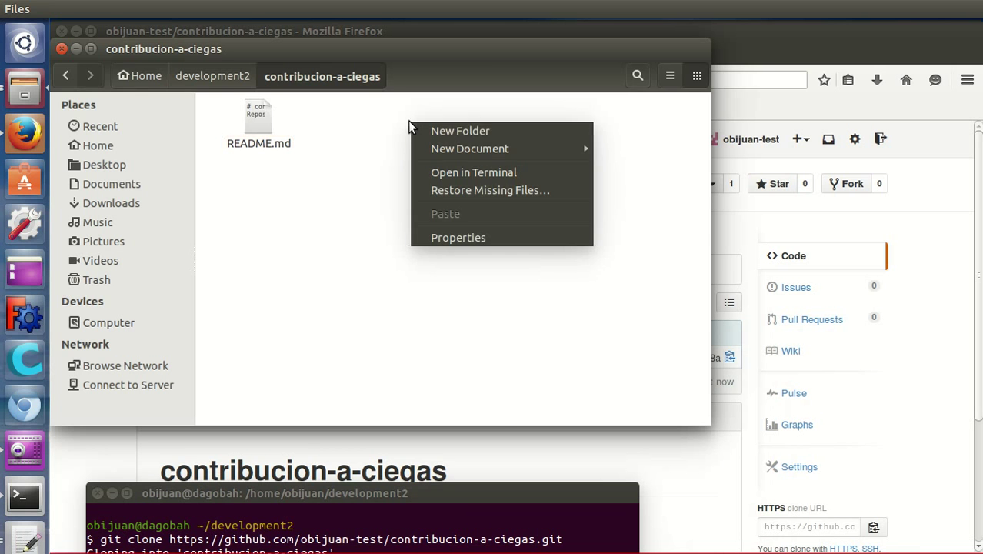
click(428, 133)
text(contribuciones)
key(Return)
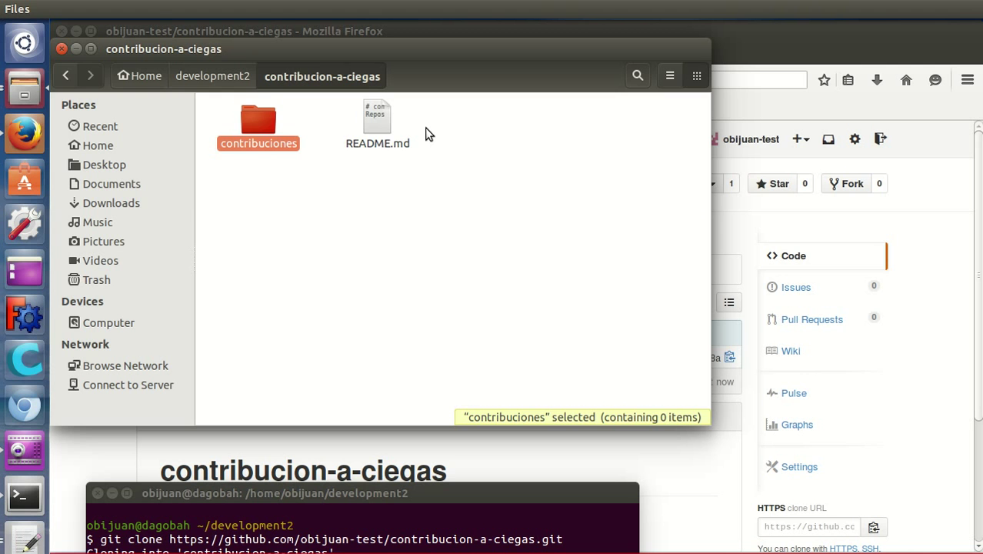
click(504, 144)
- Create a second folder named visitas, then open contribuciones
right_click(502, 142)
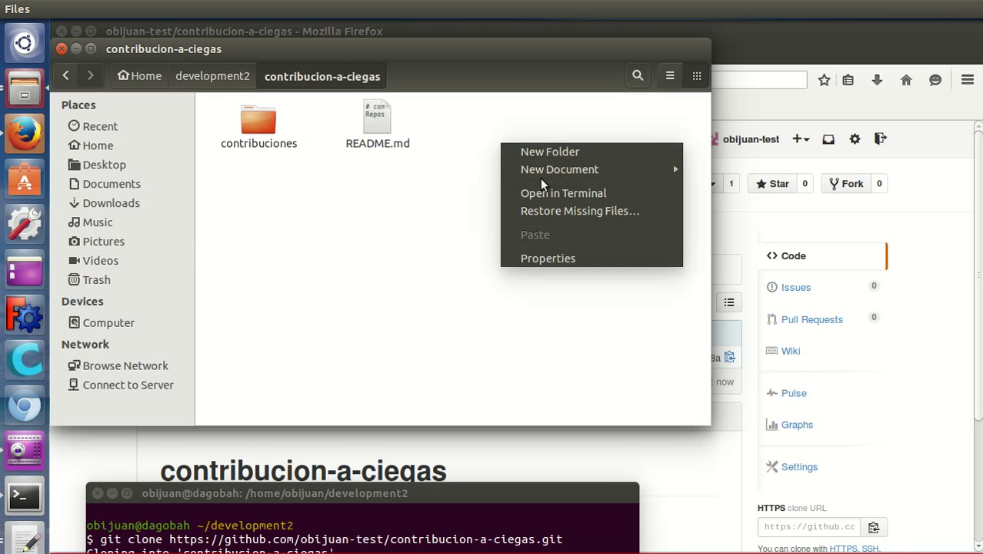
click(537, 156)
text(visitas)
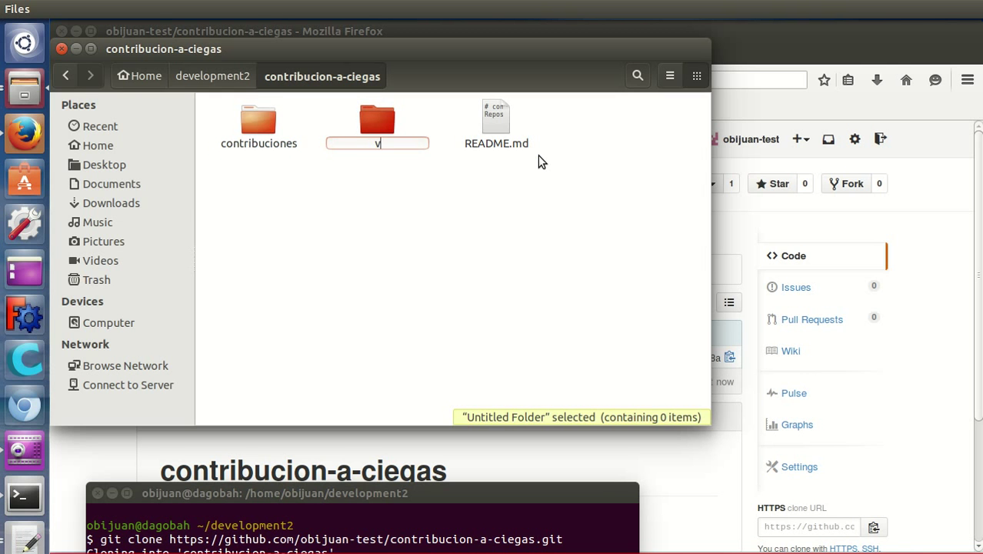
key(Return)
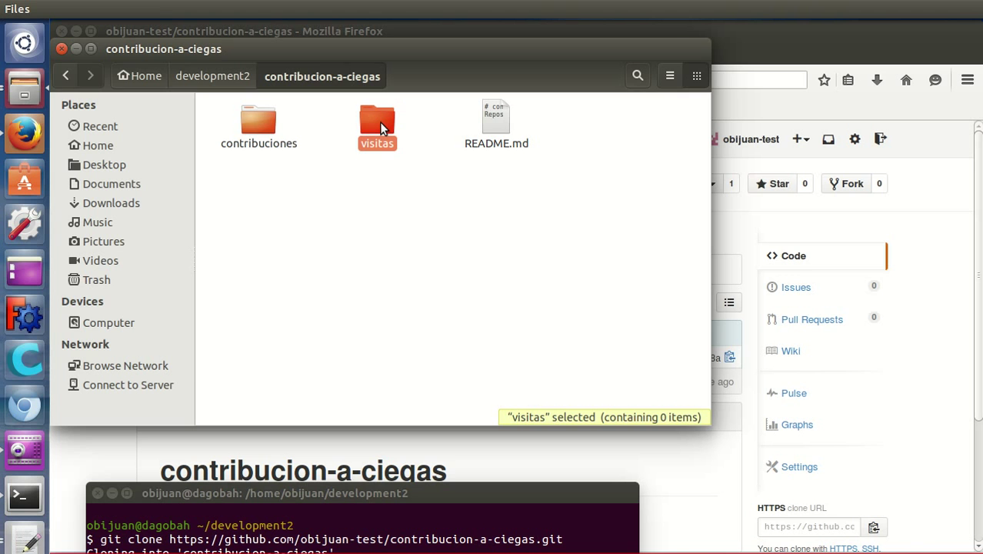
click(394, 215)
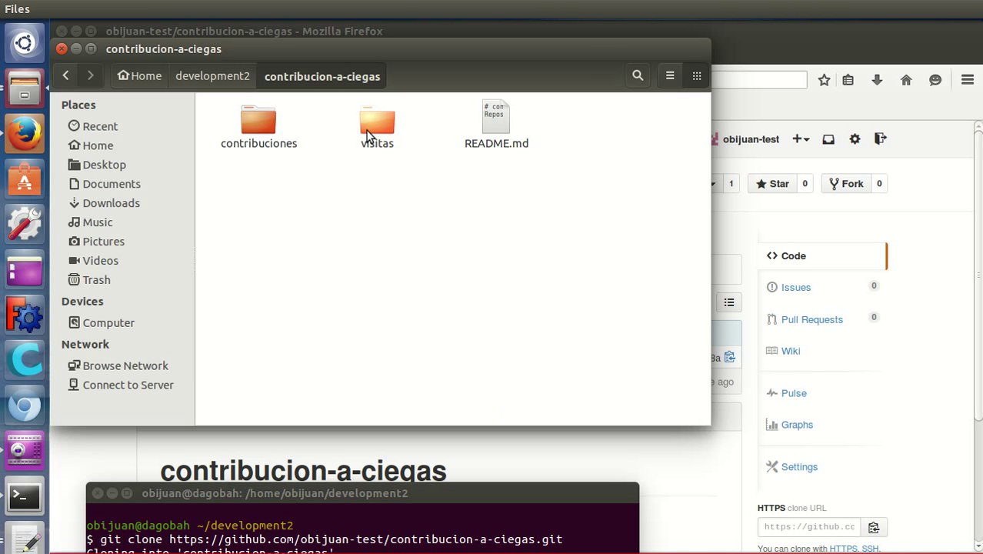
double_click(258, 127)
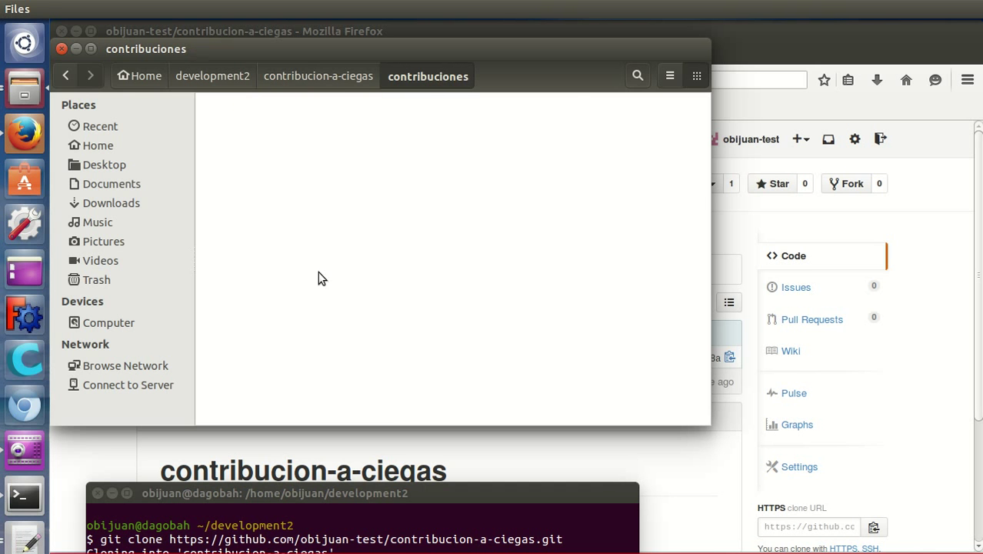
- Make a new empty document named README.md in contribuciones and open it in gedit
drag(379, 492, 367, 483)
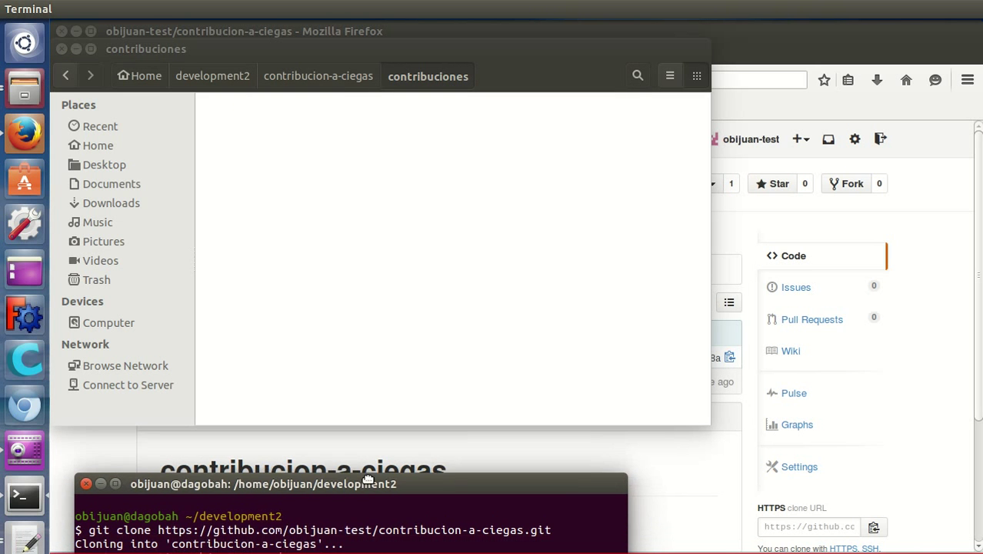
right_click(321, 178)
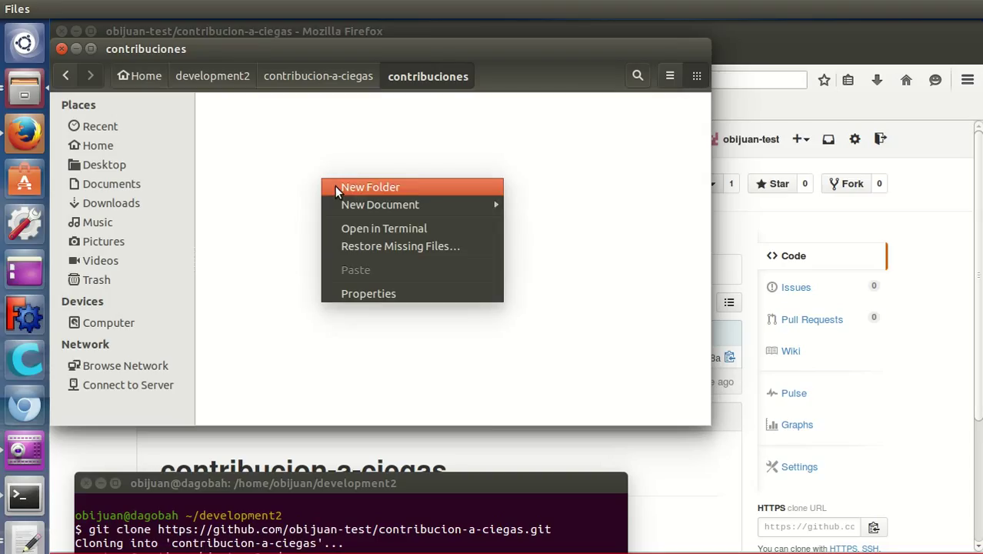
mouse_move(350, 204)
click(555, 206)
text(README.md)
key(Return)
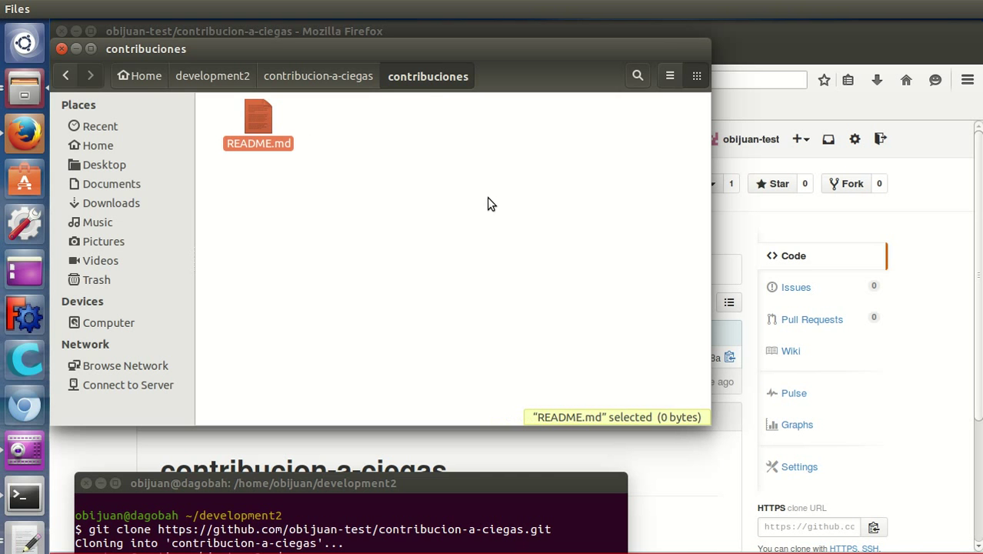
drag(285, 136, 25, 538)
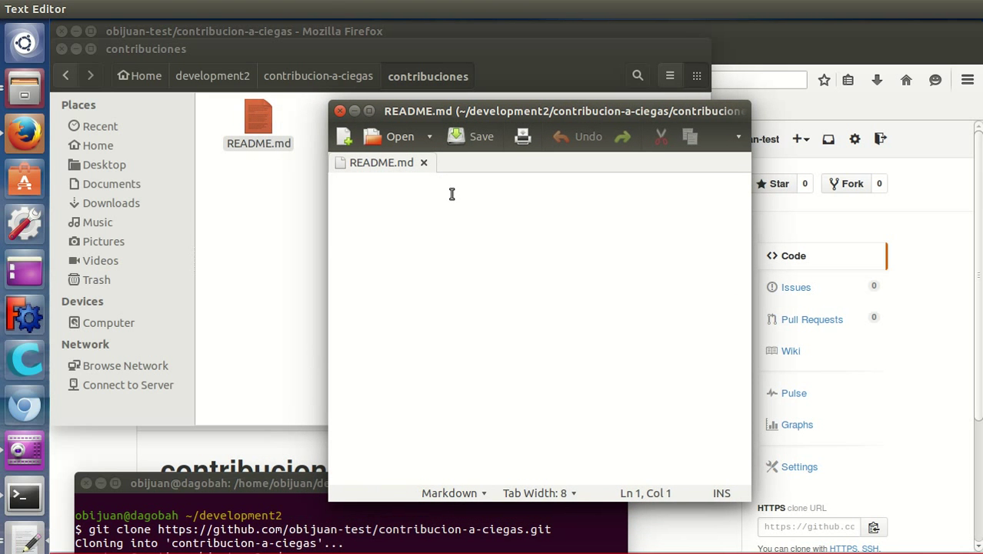
- Write 'Sube aqui tus contribuciones' in the README and save it
text(Sube aqui tus contribuciones)
key(Return)
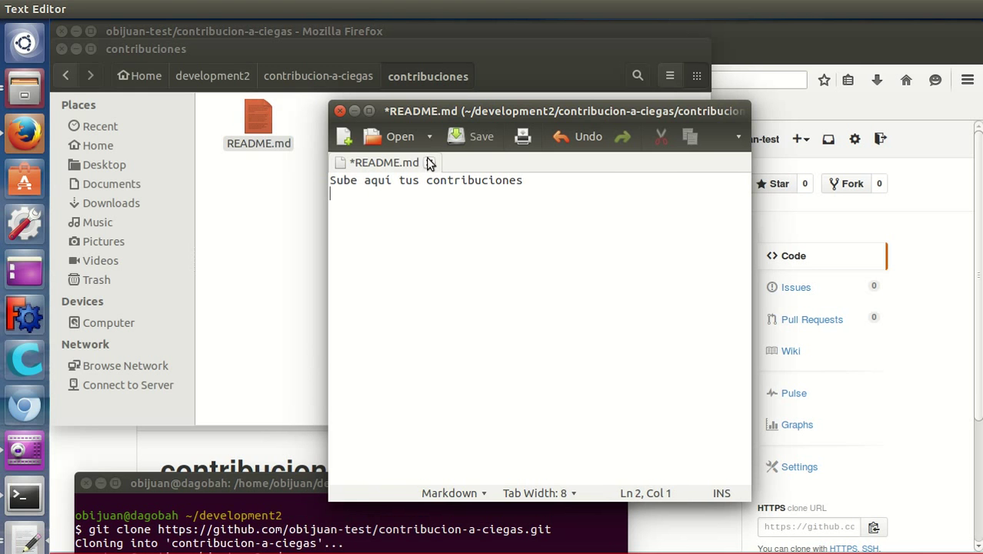
click(462, 134)
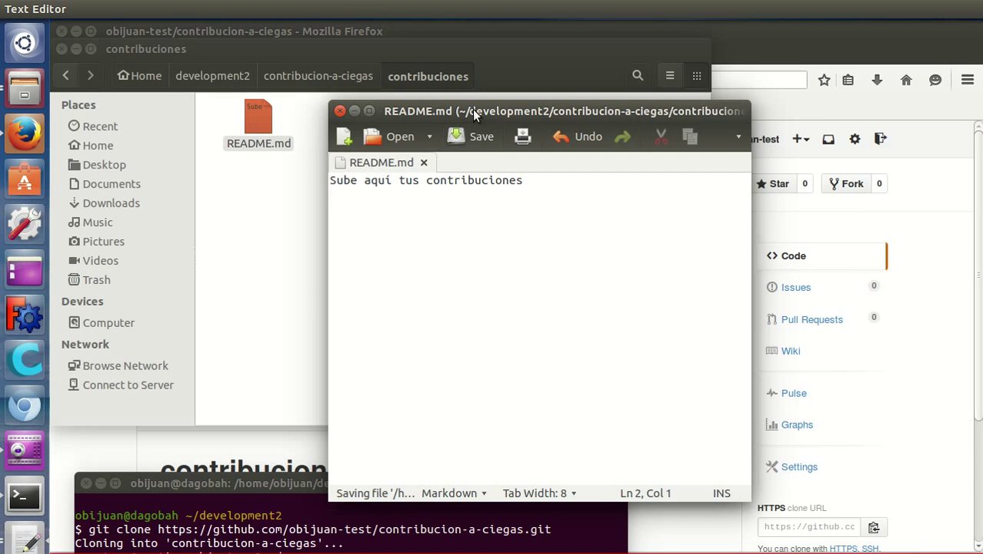
drag(472, 109, 879, 193)
- Create an empty README.md inside the visitas folder and open it in gedit
click(323, 75)
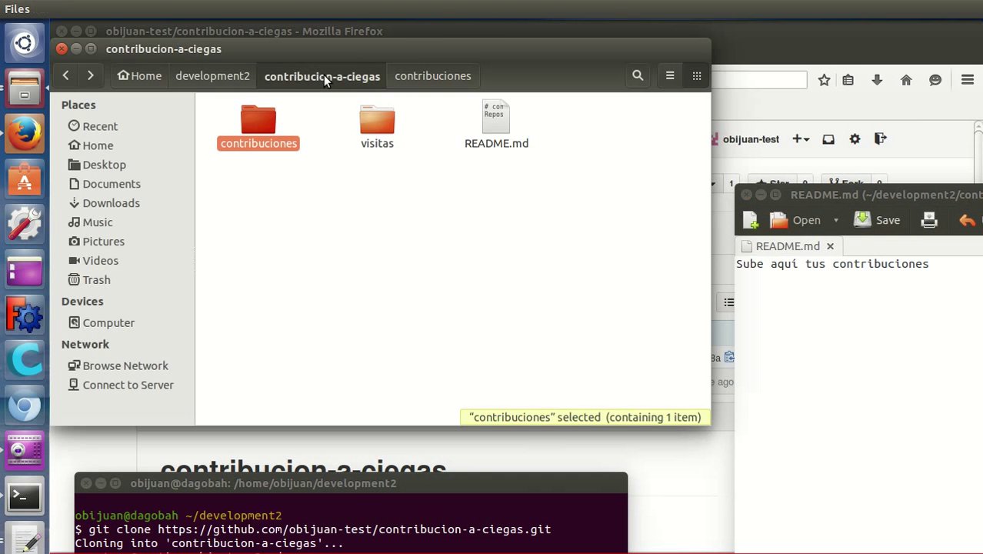
double_click(377, 124)
right_click(291, 160)
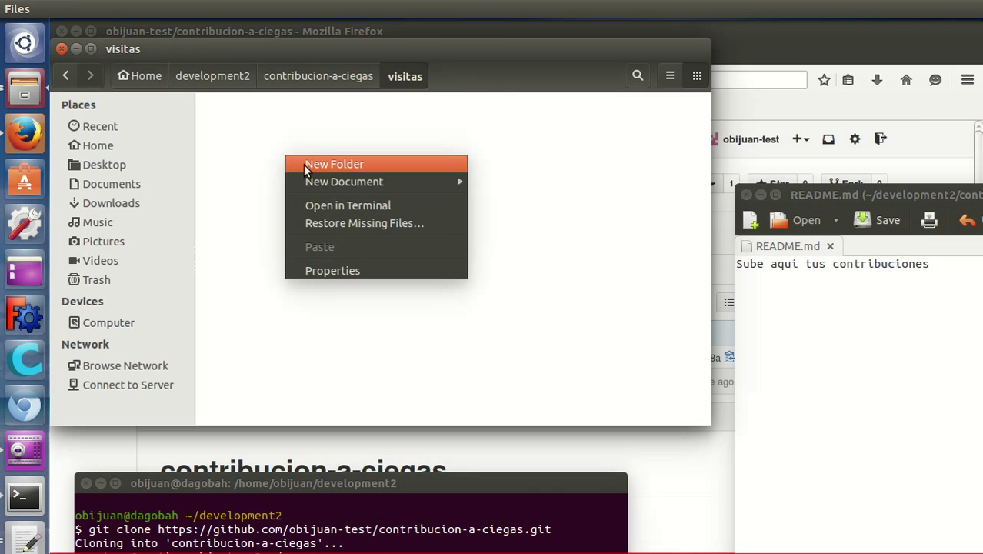
mouse_move(411, 181)
click(482, 182)
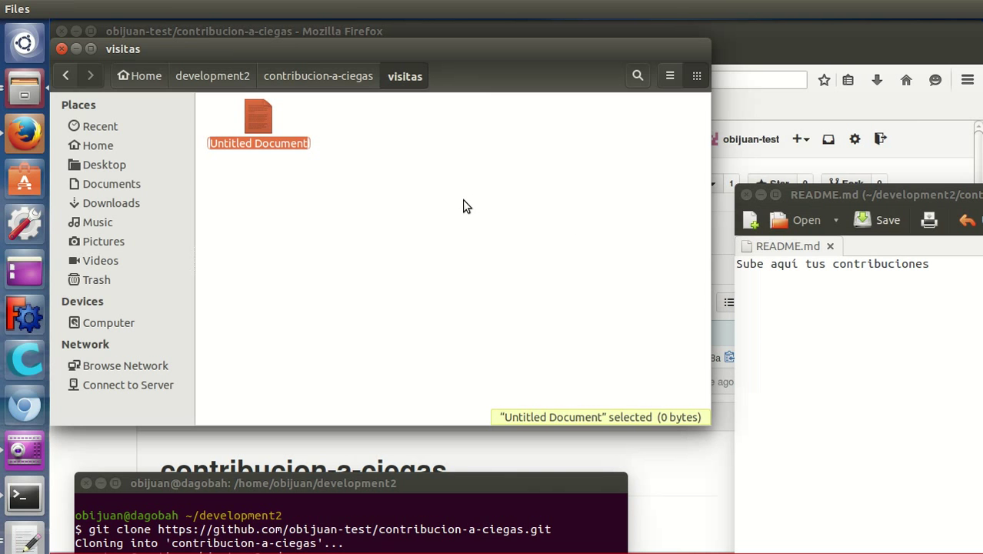
text(README.md)
key(Return)
drag(259, 115, 950, 342)
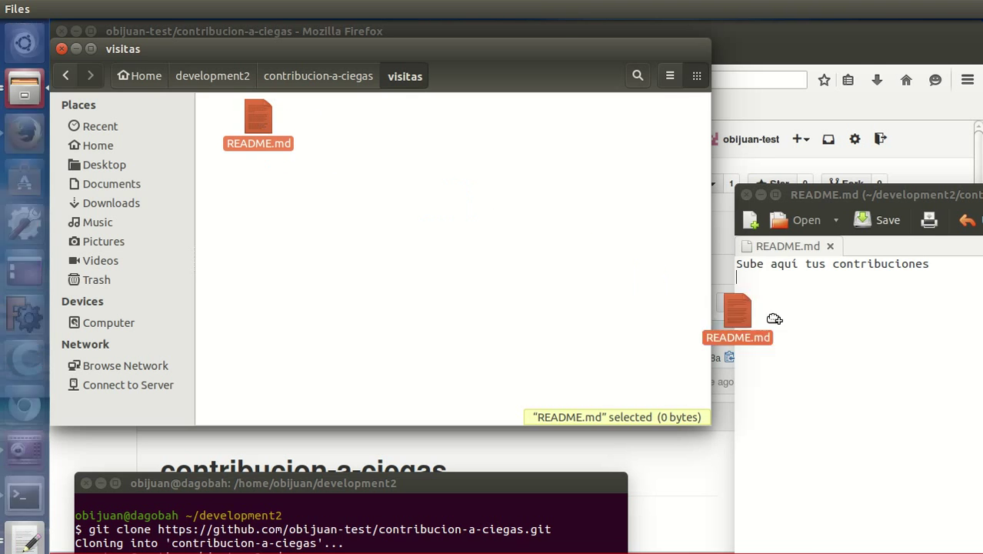
- Write 'Deja tu firma en el libro de visitas' and 'Crea un fichero tu_nick.txt con tu mensaje', then save
drag(910, 195, 404, 88)
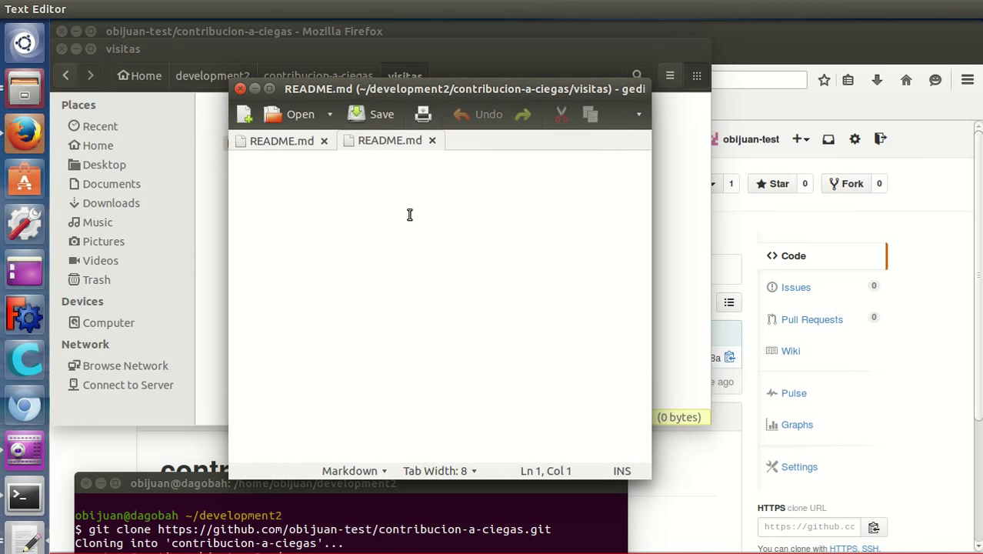
text(Deja tu firma en el libro de visitas)
key(Return)
text(Crea un fichero tu_nick.txt con tu mensaje)
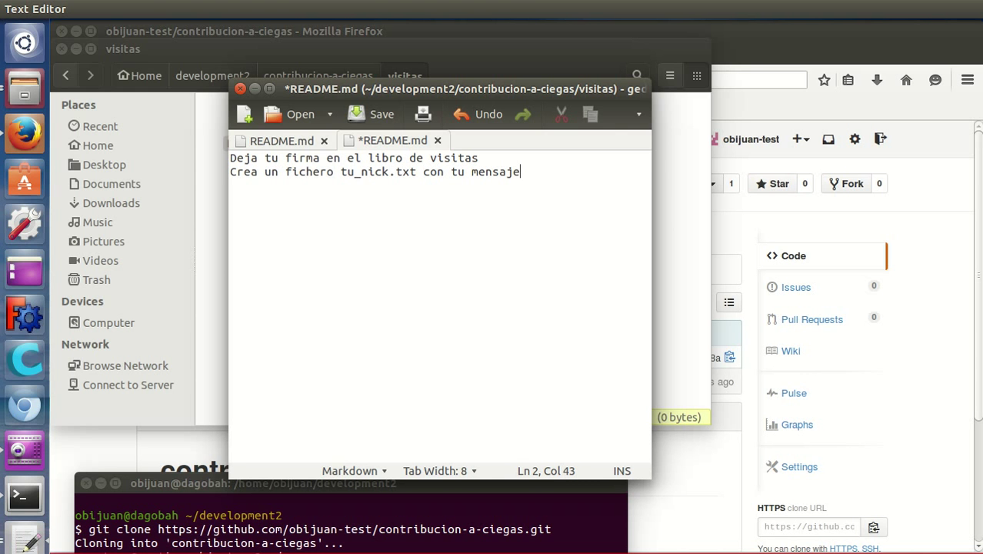
key(Return)
key(Return)
click(375, 117)
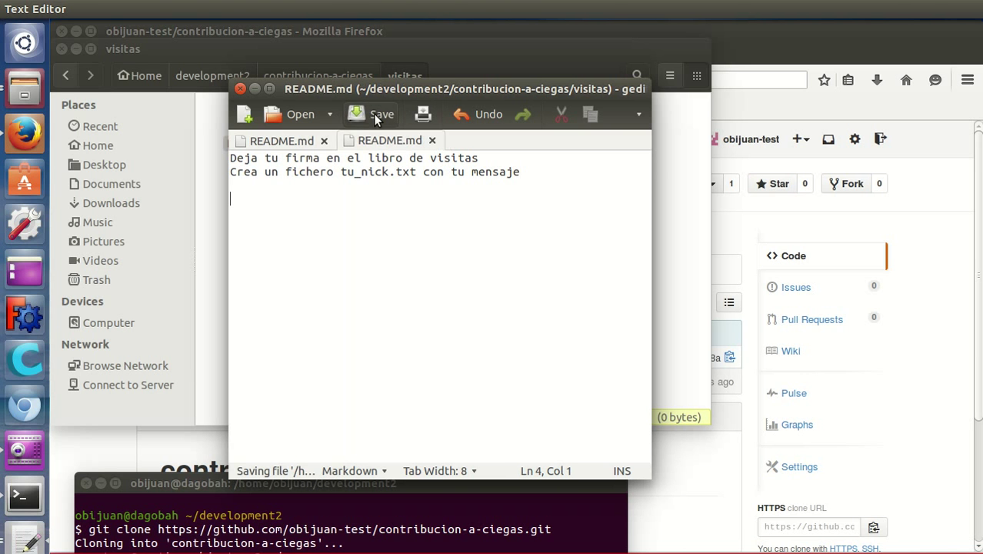
drag(360, 87, 968, 206)
- Change into the contribucion-a-ciegas directory and run git status
click(353, 81)
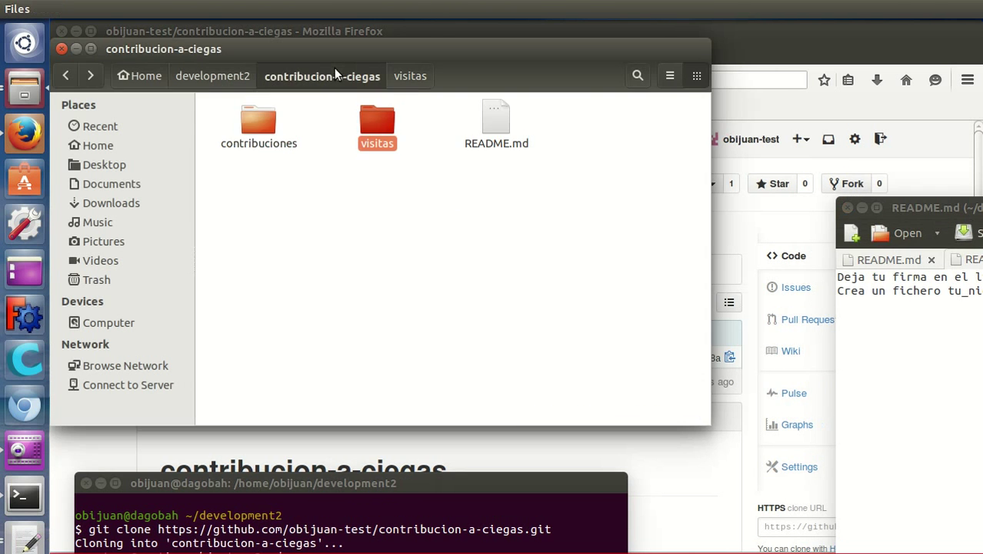
drag(346, 483, 476, 137)
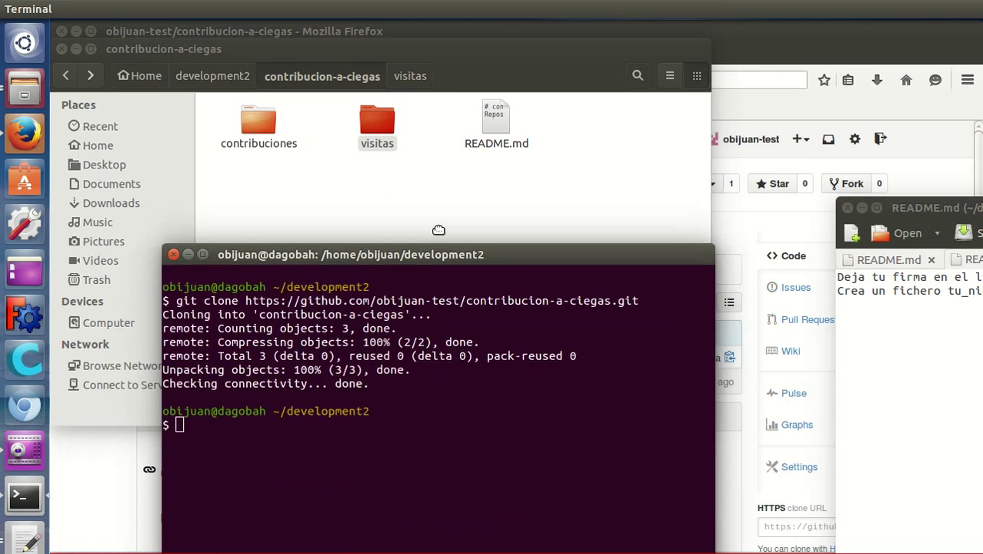
text(git status)
key(Return)
text(cd)
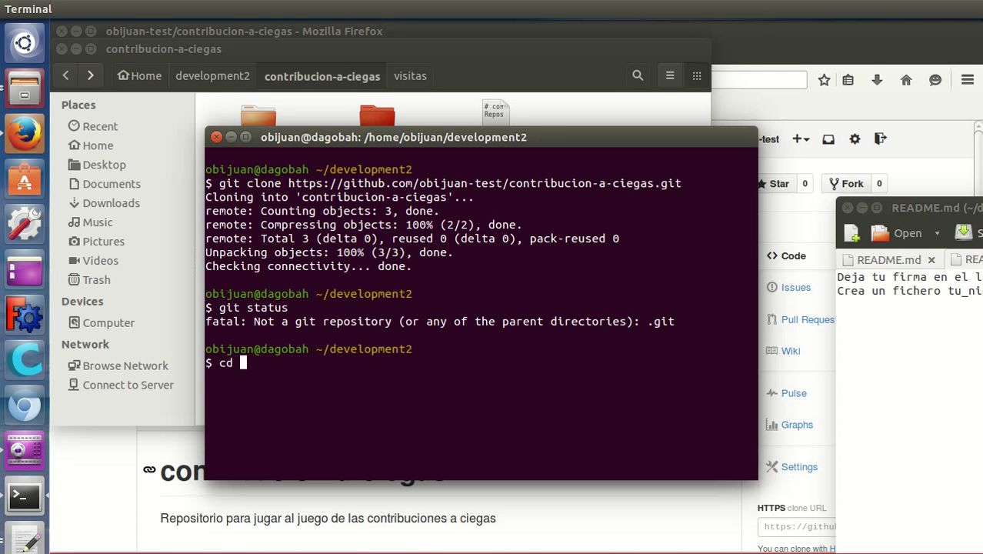
text( co)
key(Tab)
key(Return)
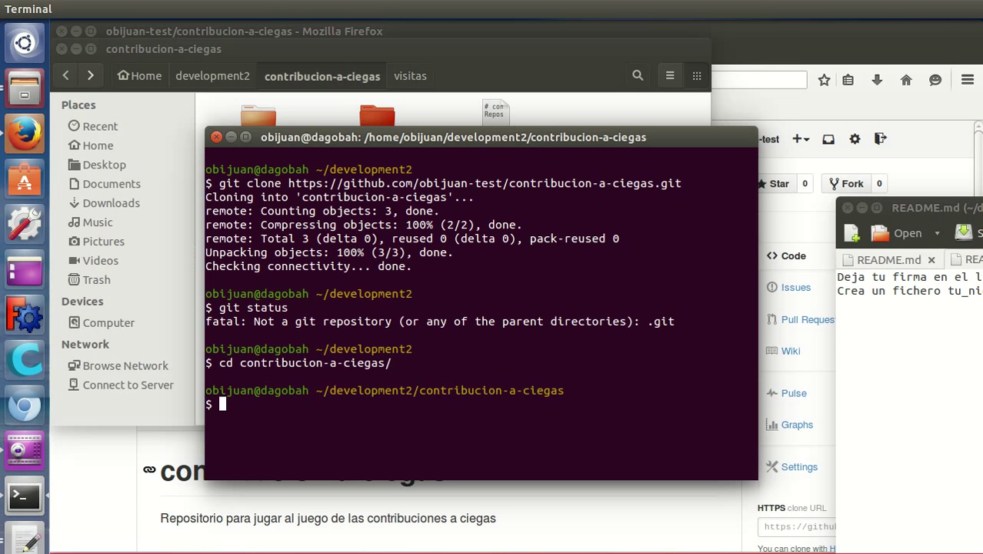
text(git sta)
text(tus)
key(Return)
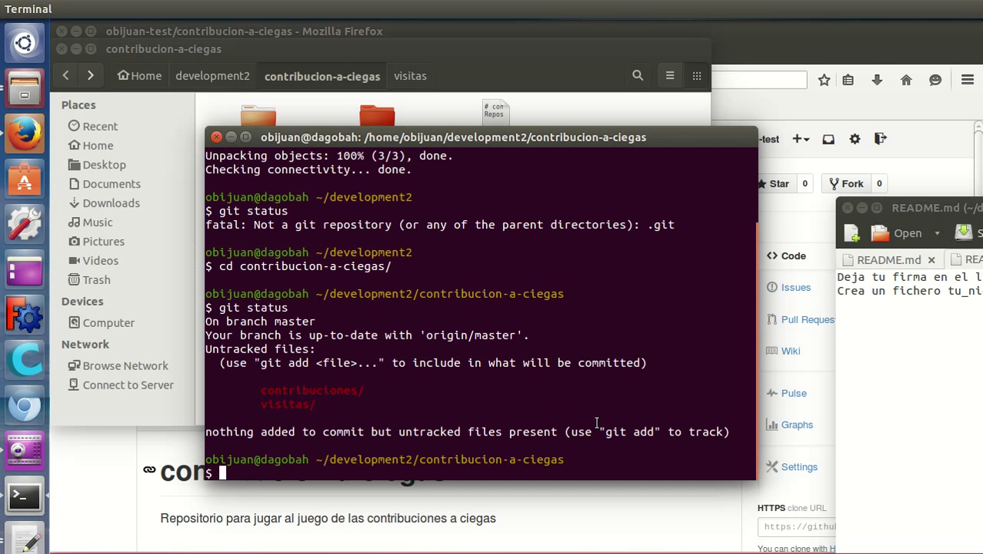
- Git add contribuciones/README.md and visitas/README.md, then confirm with git status
text(git)
text( add )
text(contribuciones/RE)
key(Tab)
key(Return)
text(git add visitas/READ)
key(Tab)
key(Return)
text(git sta)
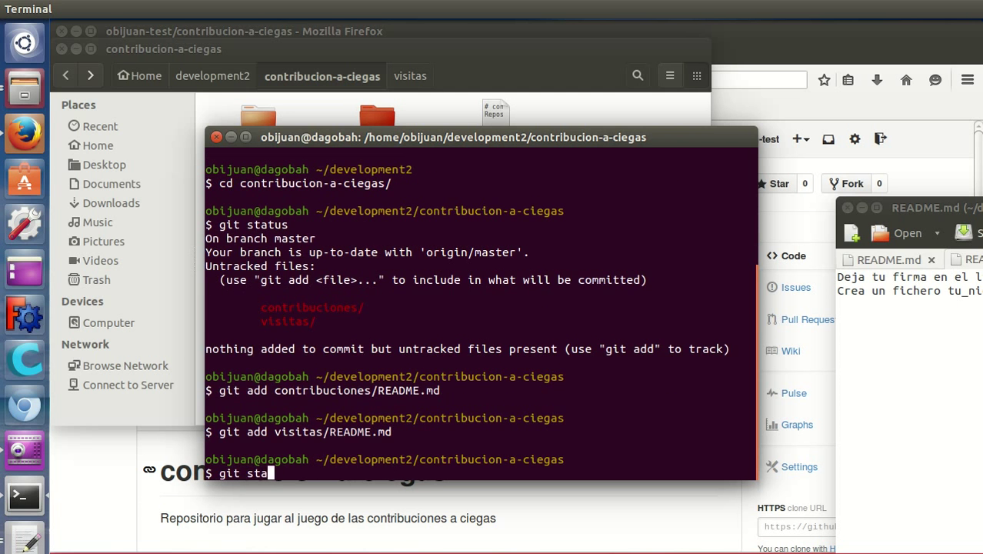
text(tus)
key(Return)
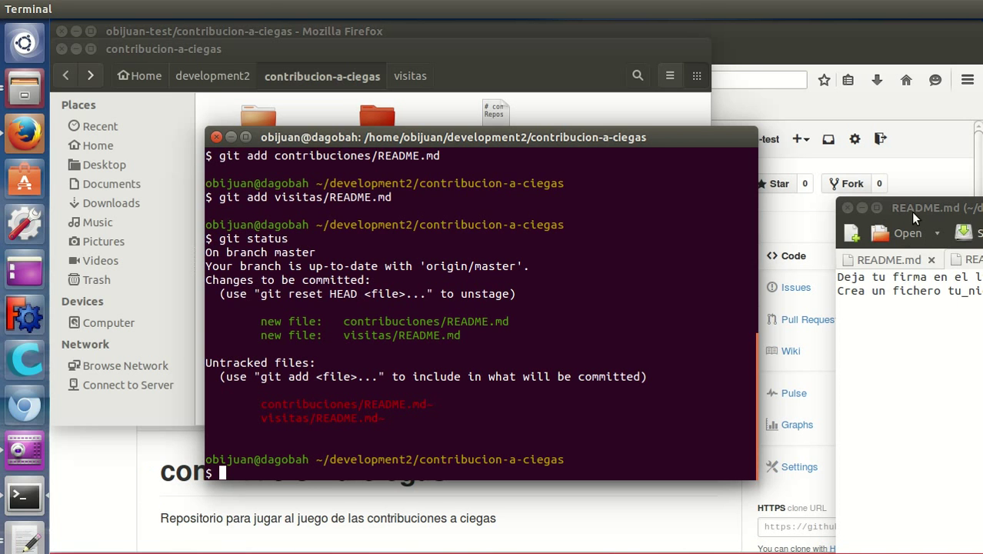
drag(911, 210, 982, 209)
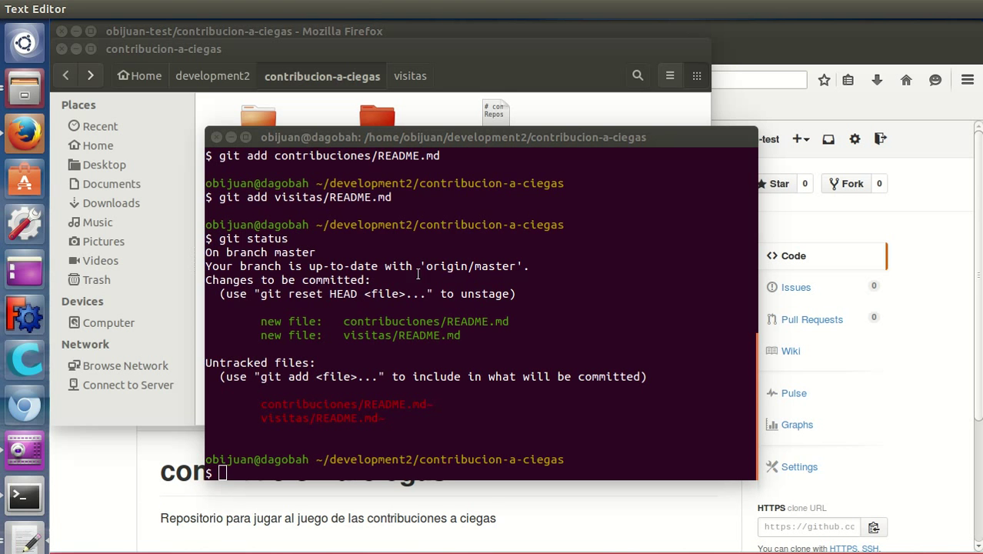
drag(443, 137, 453, 130)
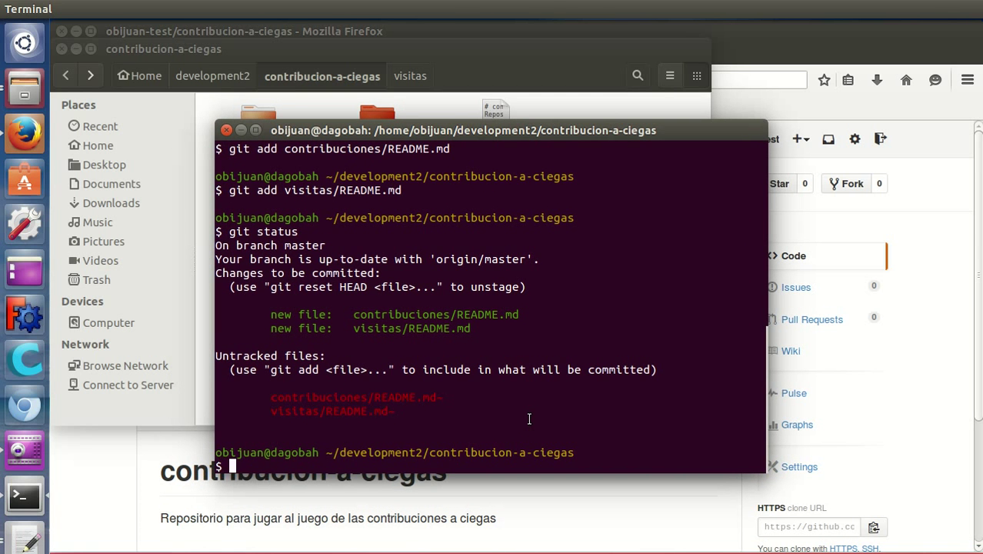
- Commit the staged files with the message 'Carpetas y ficheros readme iniciales'
text(git )
text(commit -m ")
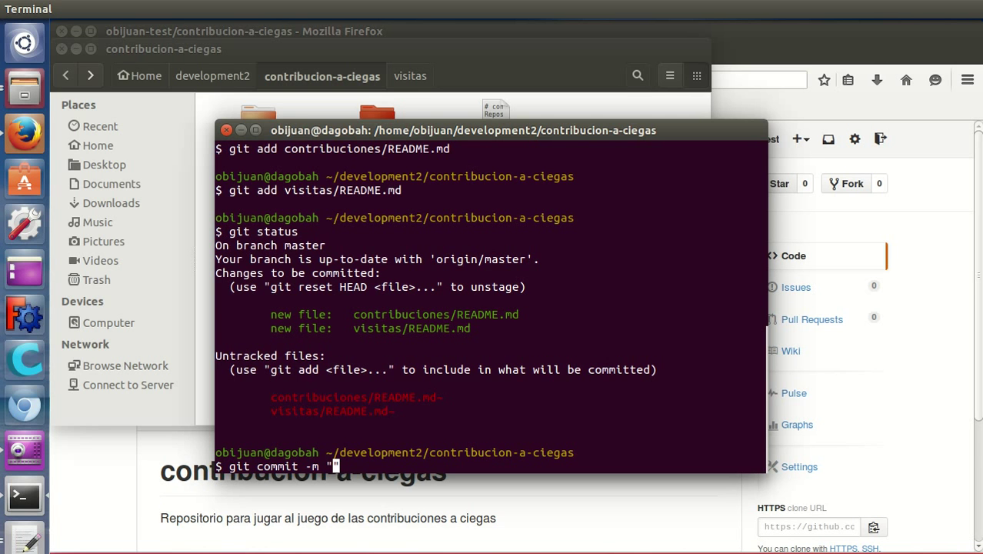
text(Carpte)
key(BackSpace)
key(BackSpace)
text(etas y ficheros read)
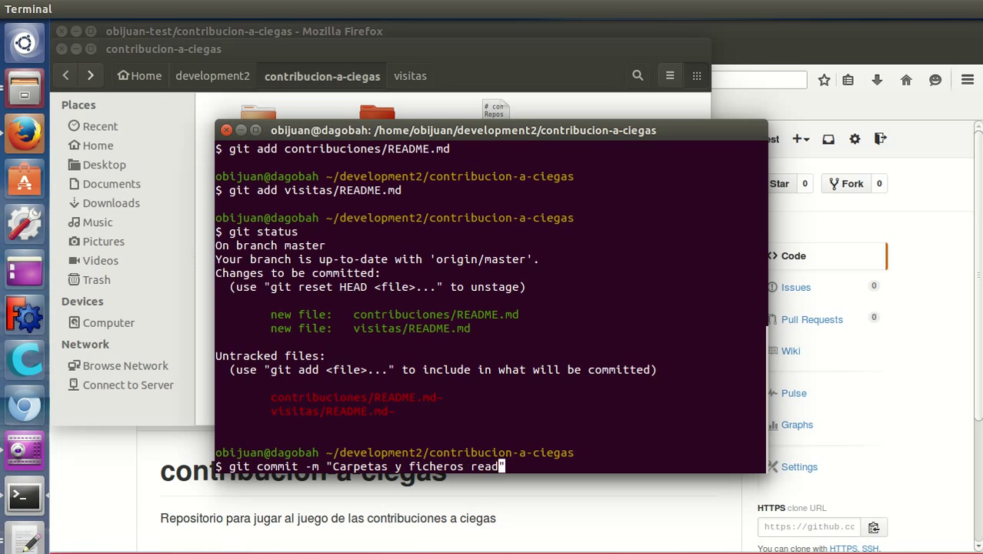
key(BackSpace)
text(adme "iniciales)
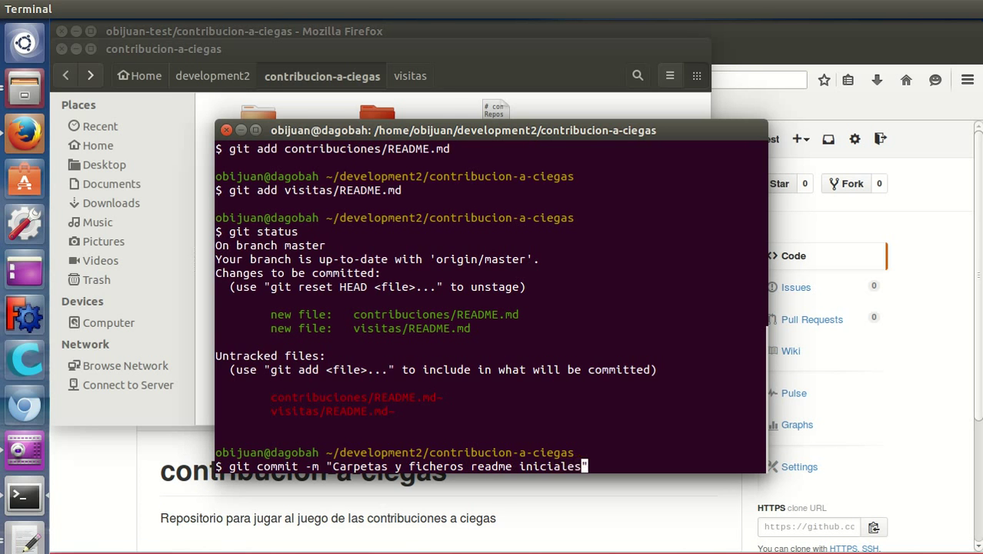
key(Return)
- Run git push origin master and enter the GitHub username and password
text(git push origin master)
key(Return)
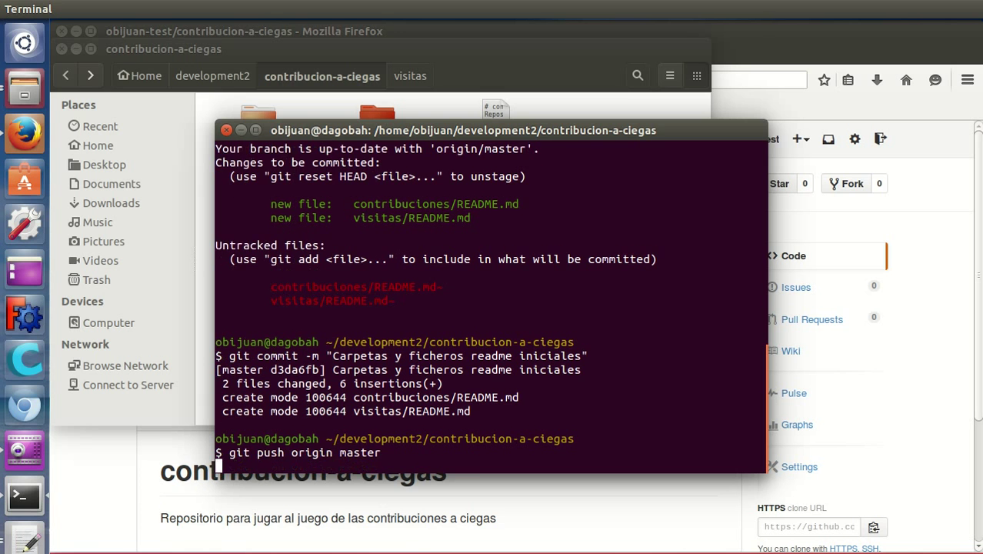
text(obijuan-test)
key(Return)
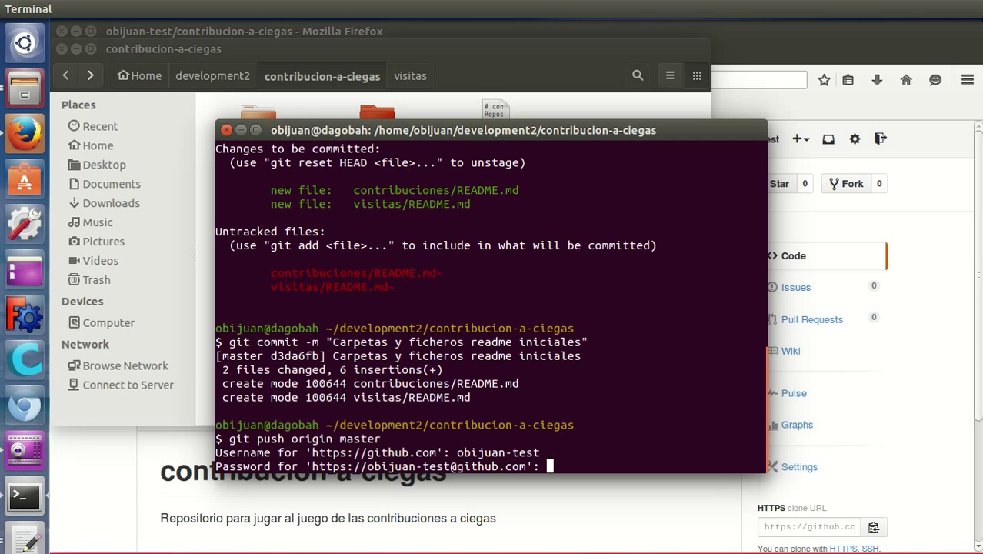
key(Return)
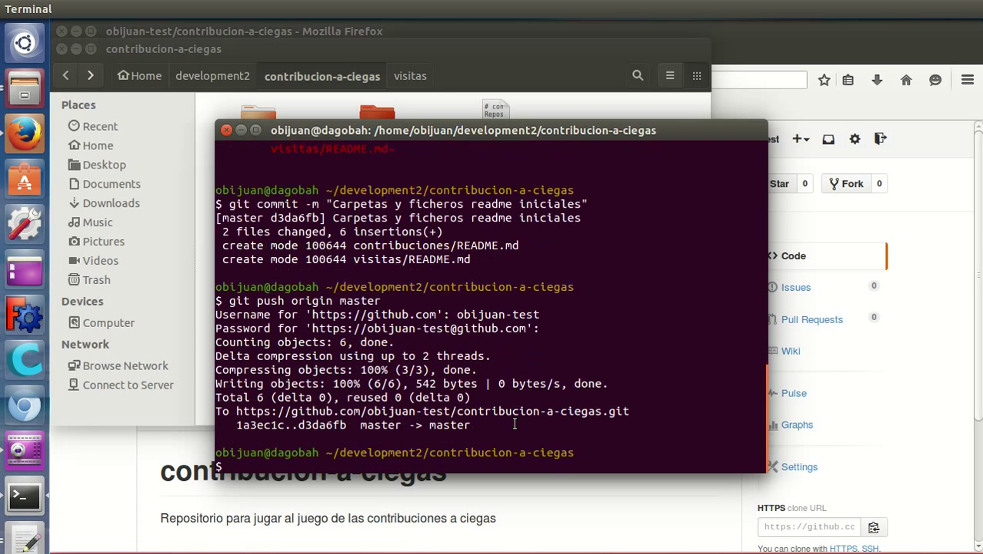
- Reload the GitHub repository page, open the pushed contribuciones folder, and return to the root
click(794, 28)
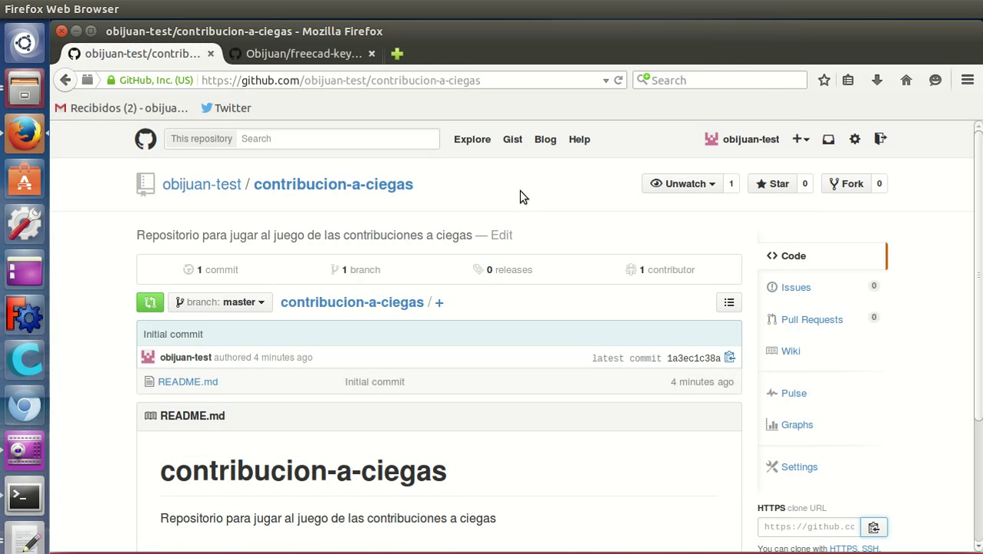
click(620, 81)
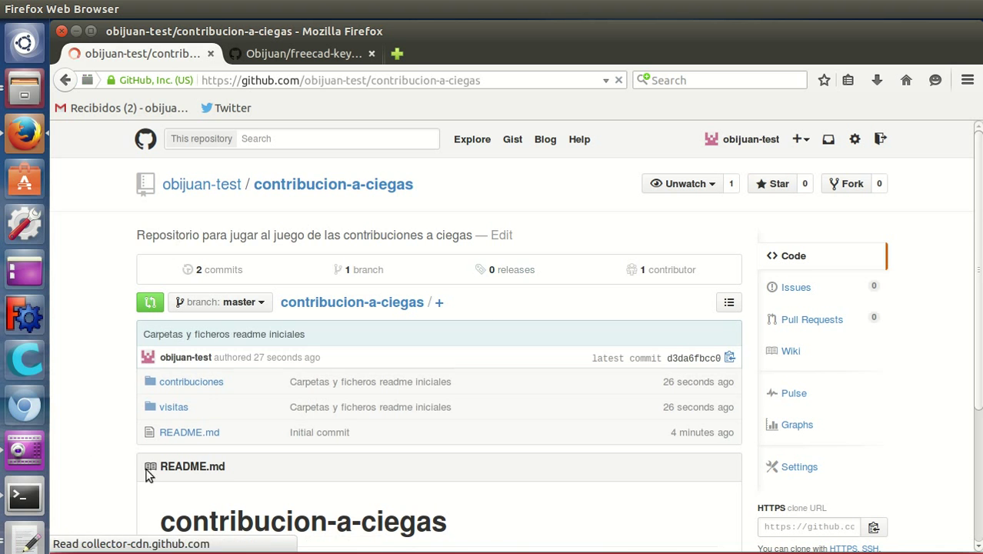
scroll(192, 367, down, 1)
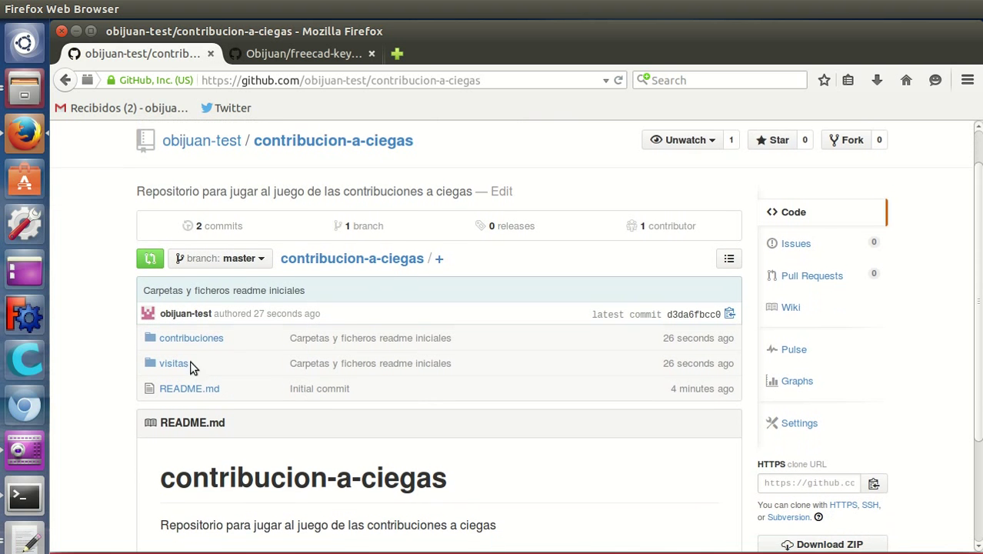
click(184, 339)
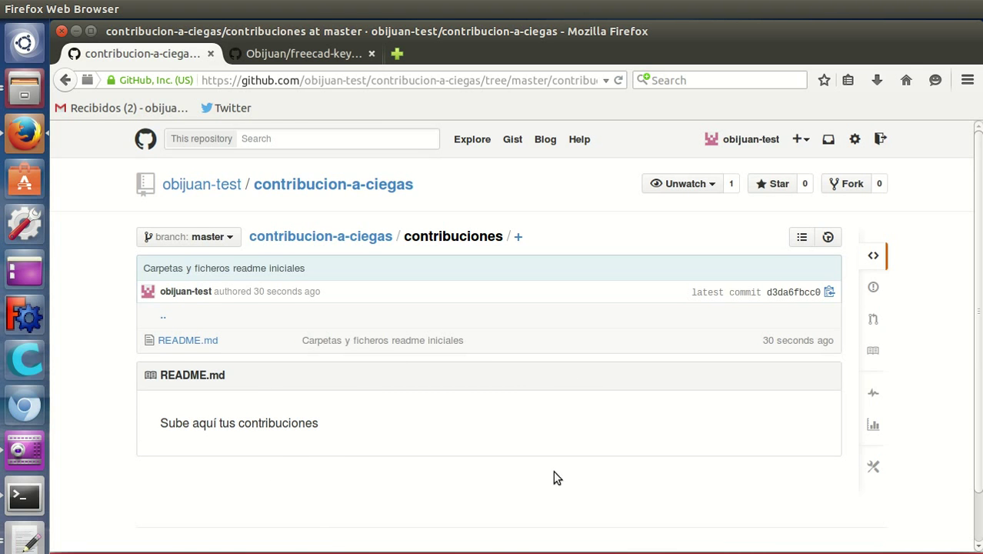
click(166, 322)
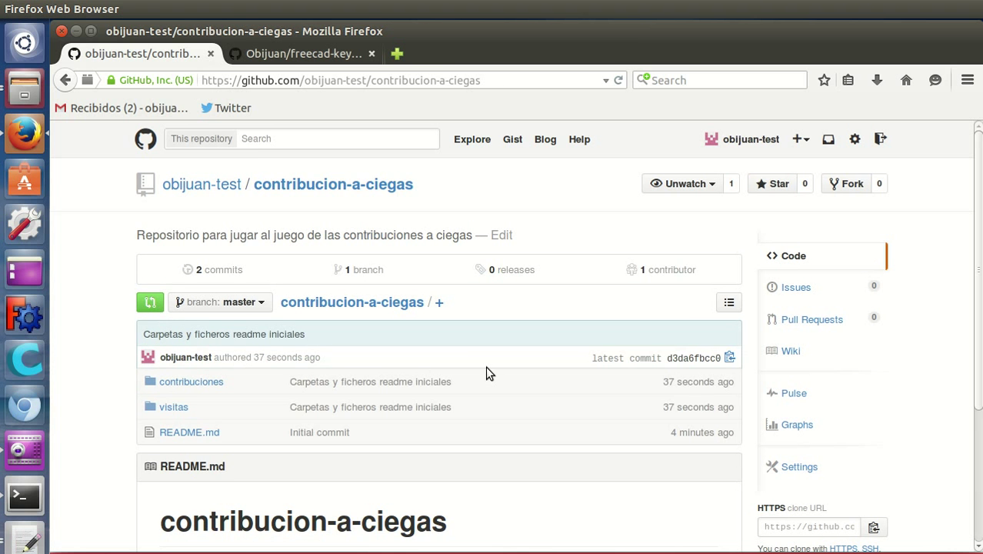
key(super+1)
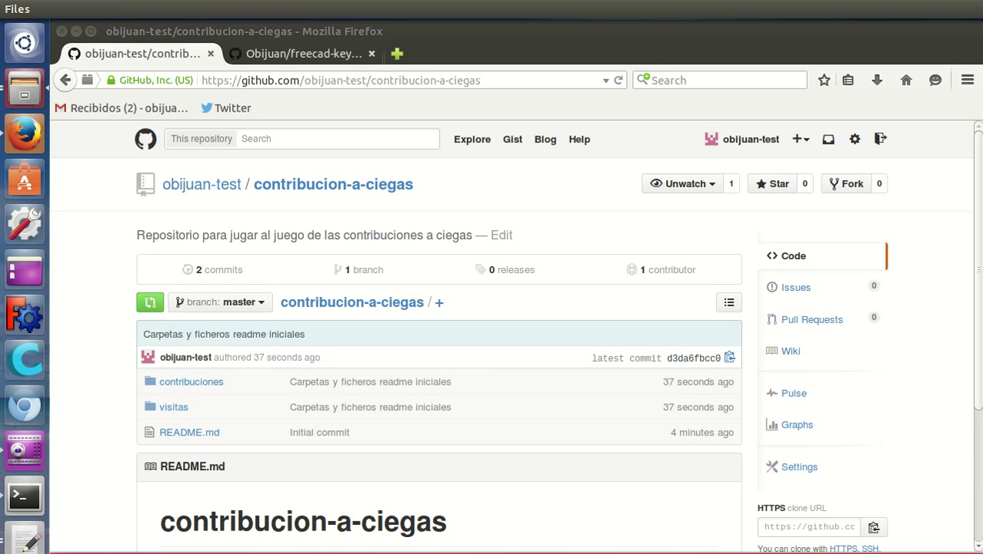
key(alt+Tab)
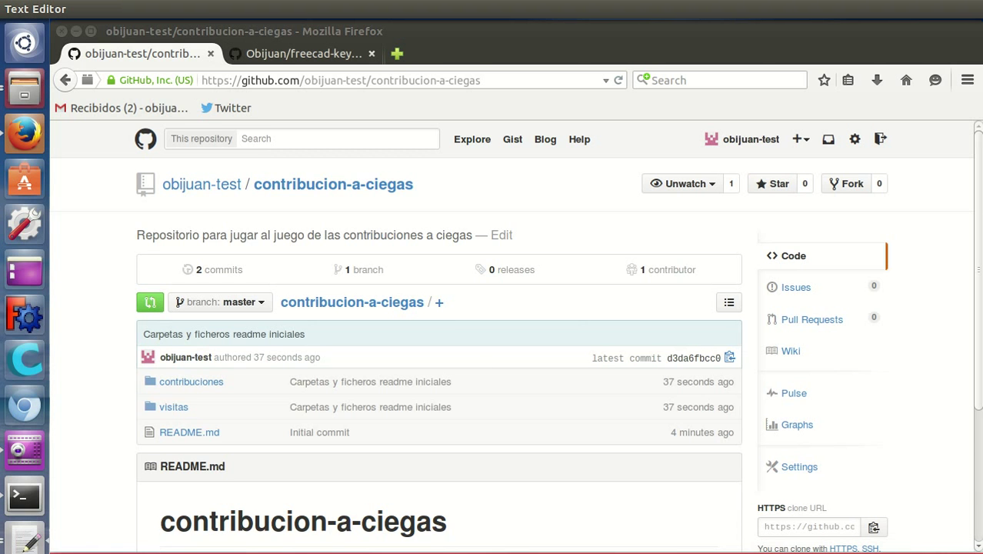